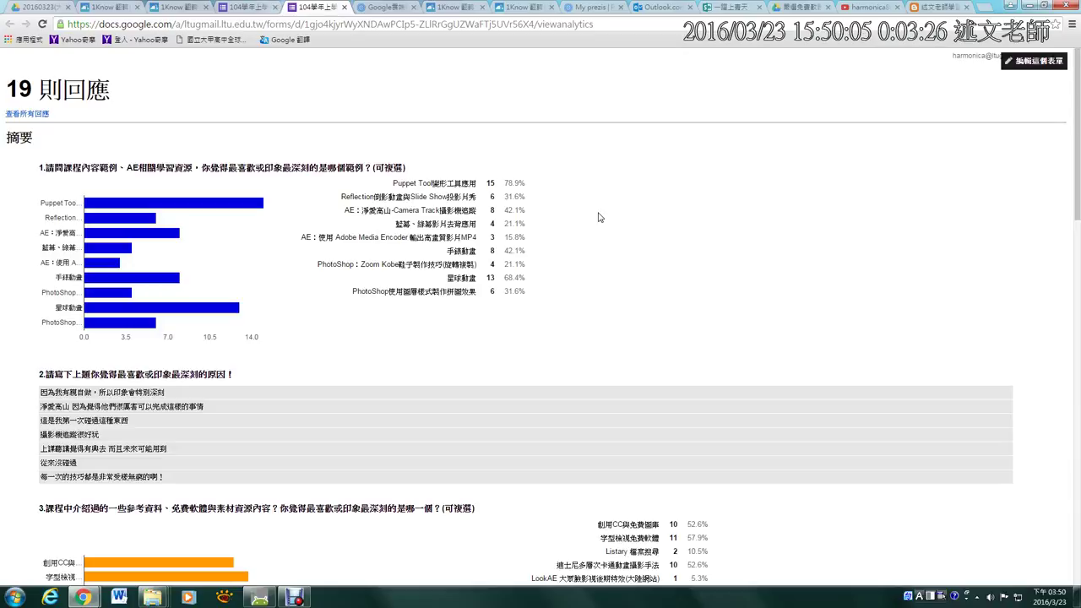
Close the end-of-term questionnaire and its response summary, and view the 嶺東科大單元課程問卷 example from the 1Know page.
left_click(344, 7)
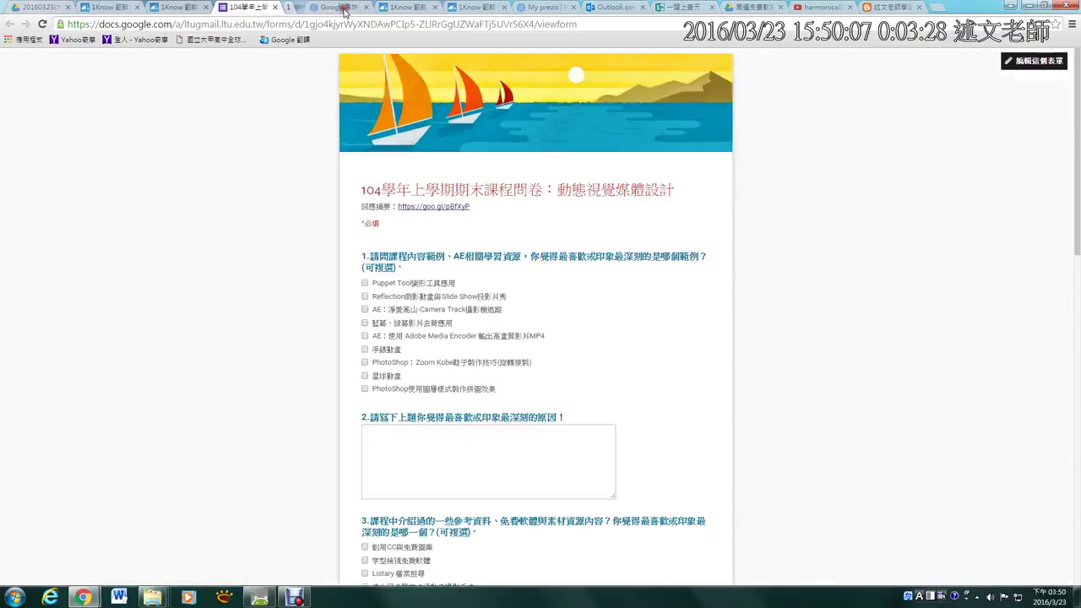
left_click(275, 7)
left_click(207, 7)
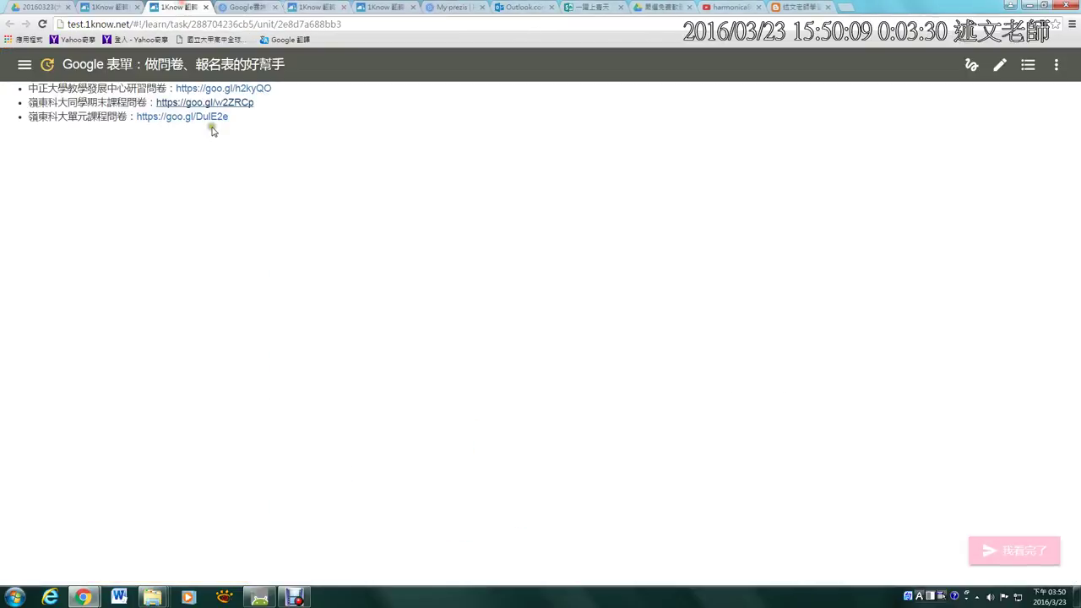
left_click(203, 118)
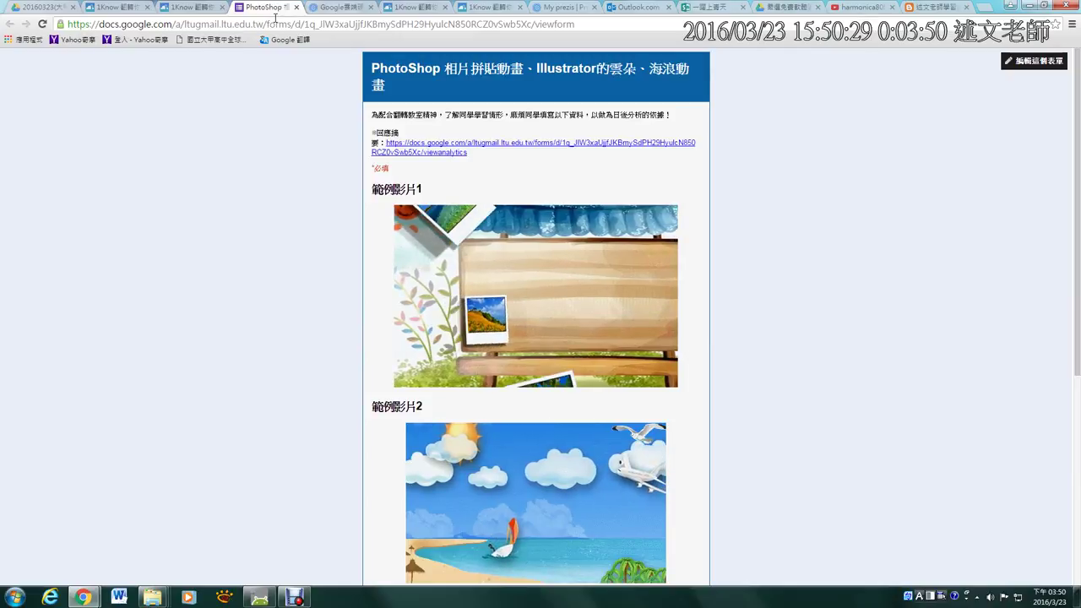
left_click(295, 7)
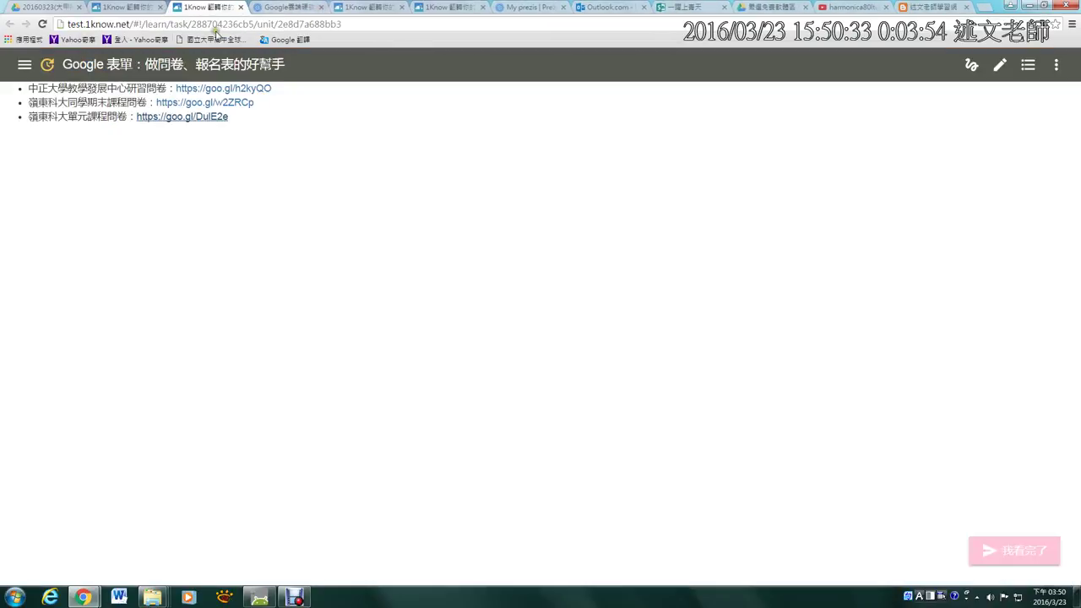
Switch to Google Drive and open the 暫時分享 folder in 我的雲端硬碟.
left_click(759, 8)
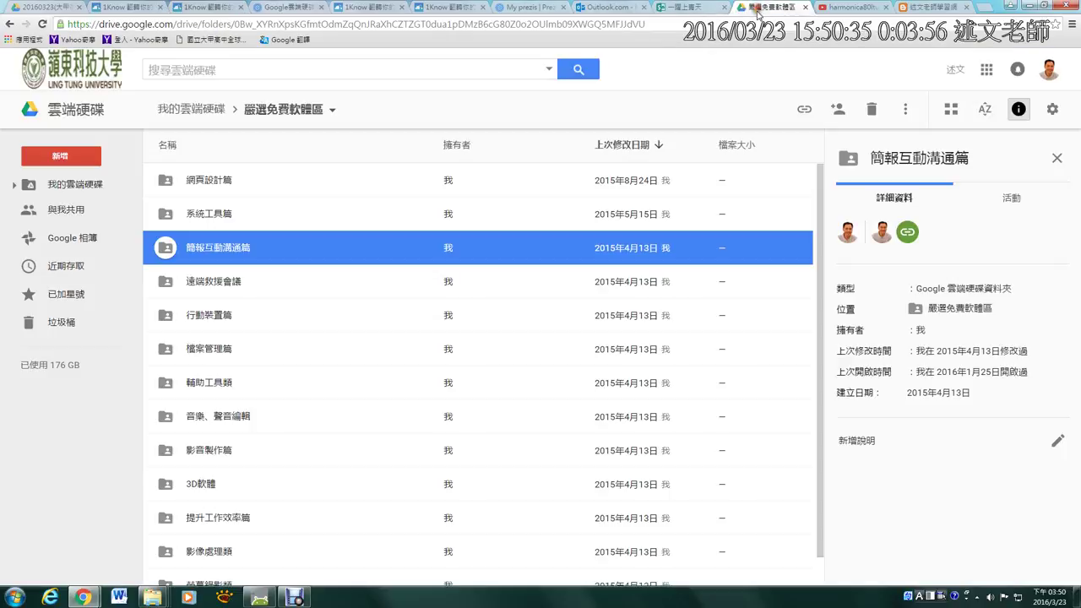
left_click(198, 108)
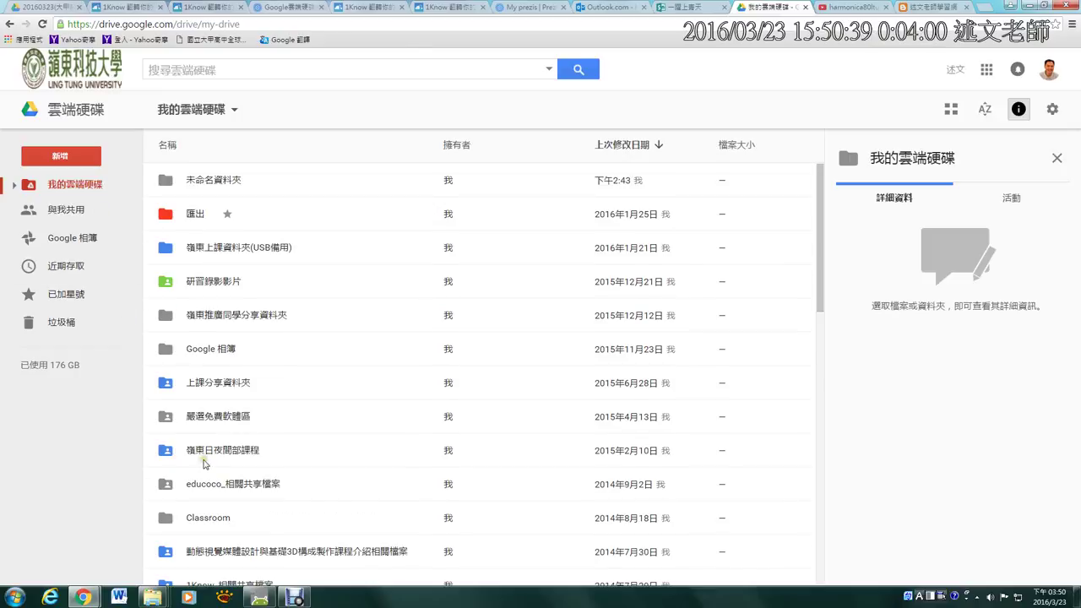
scroll(203, 461, "down", 2)
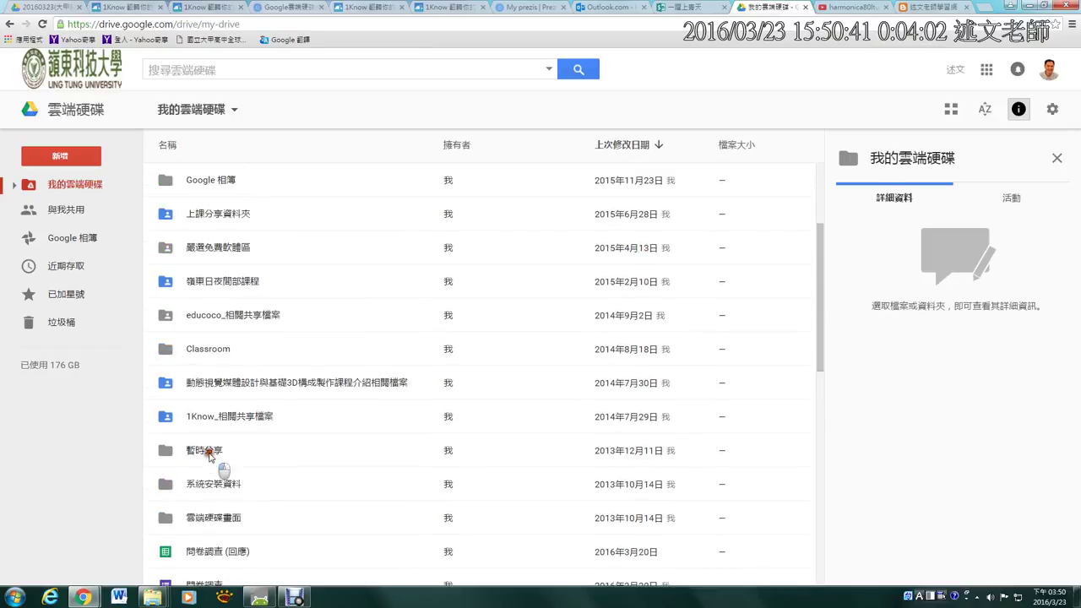
double_click(208, 461)
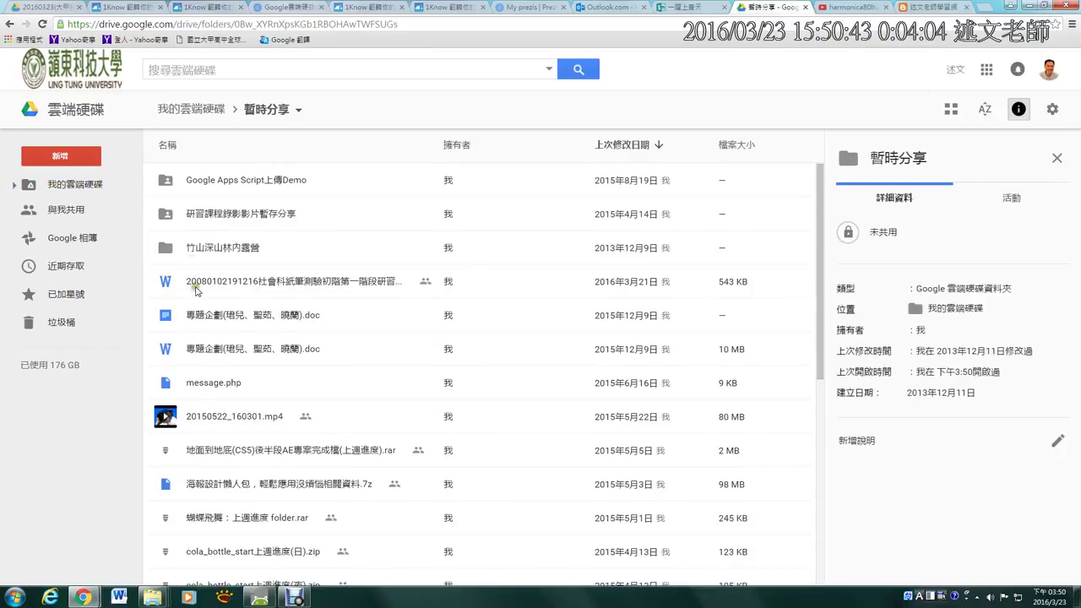
Create a new Google Form in this folder and switch it back to the previous version of the form editor.
left_click(84, 160)
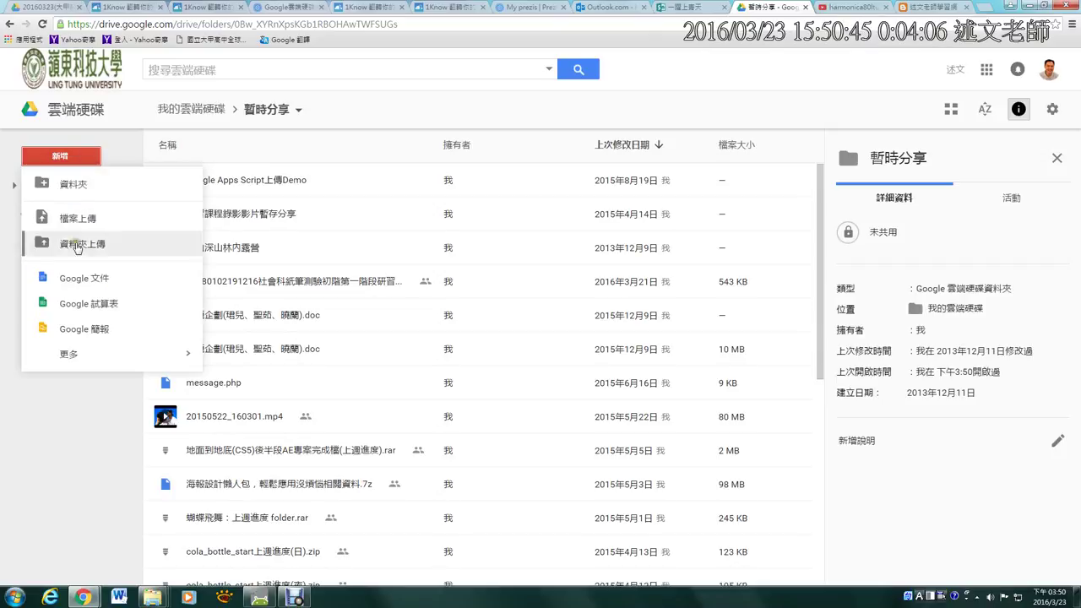
mouse_move(73, 358)
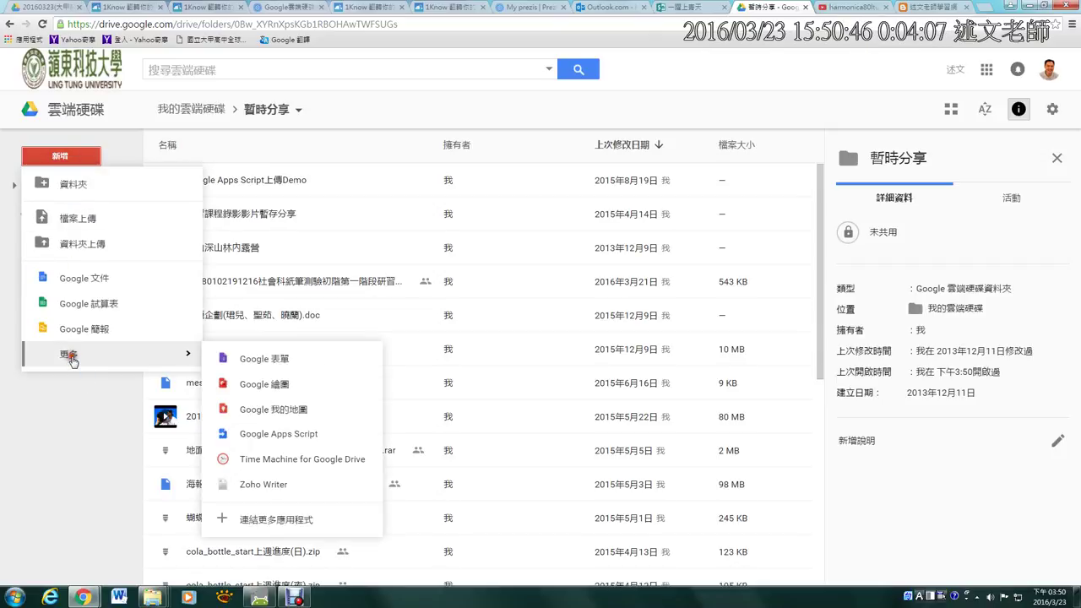
left_click(287, 360)
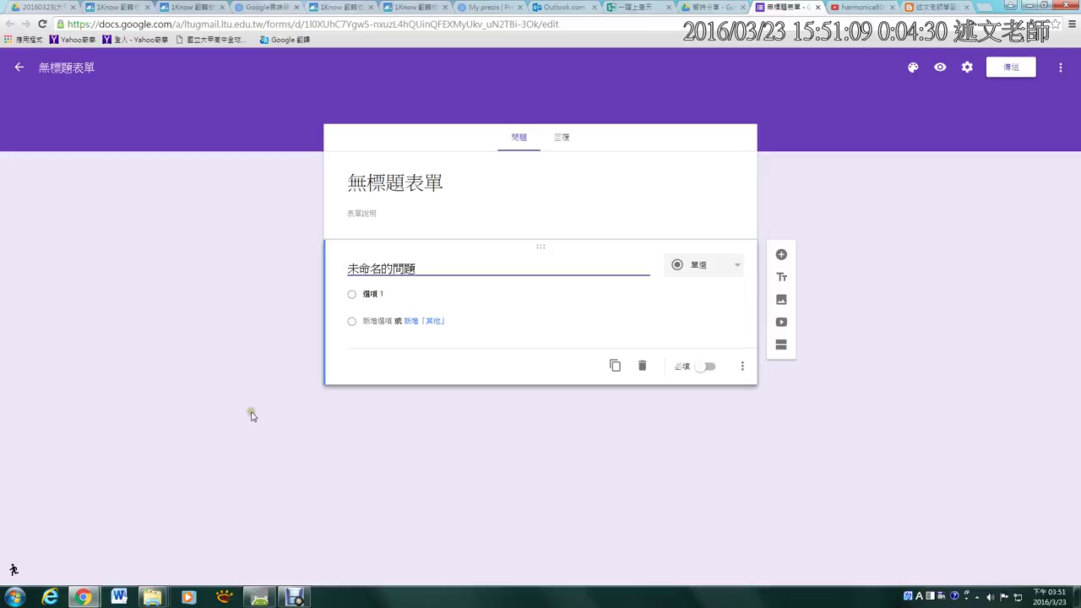
mouse_move(30, 581)
left_mouse_down()
mouse_move(3, 560)
mouse_move(35, 537)
mouse_move(26, 583)
left_mouse_up()
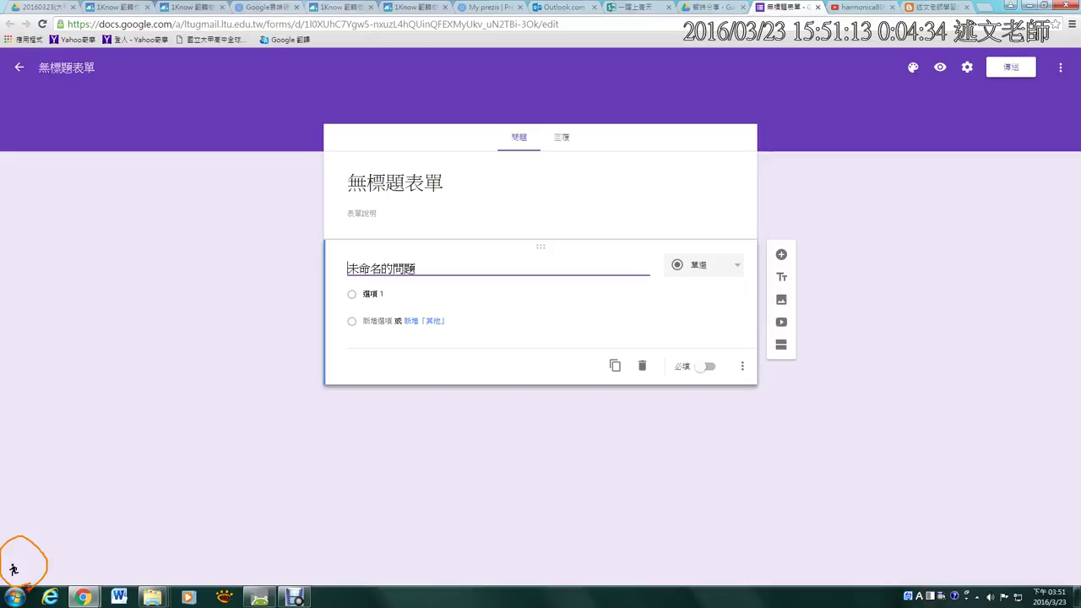
left_click(14, 572)
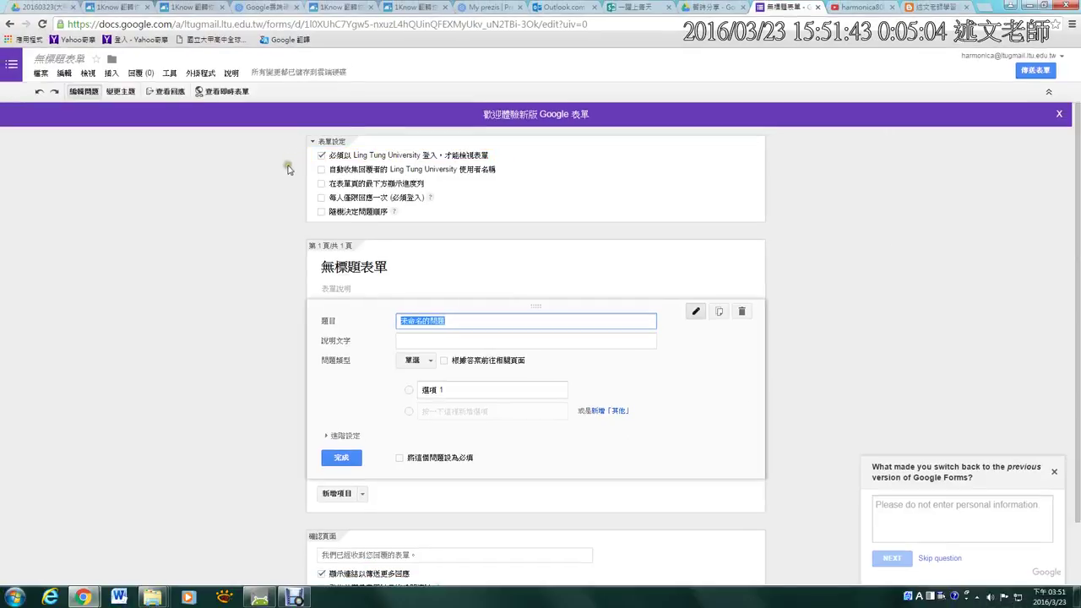
Remove the requirement to sign in with Ling Tung University to view the form, and dismiss the version feedback survey.
left_click(344, 160)
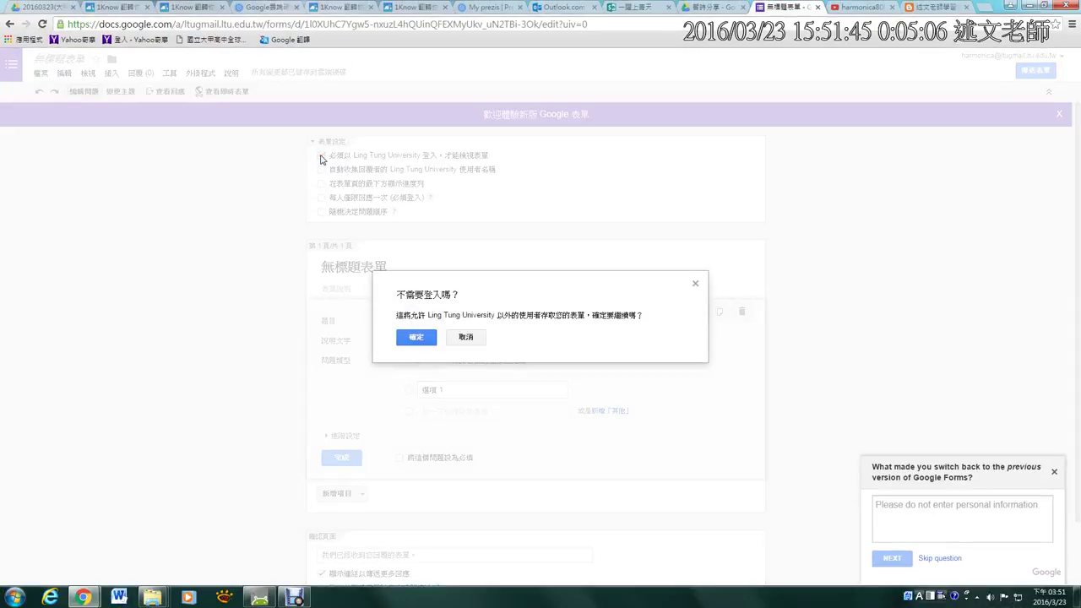
left_click(415, 338)
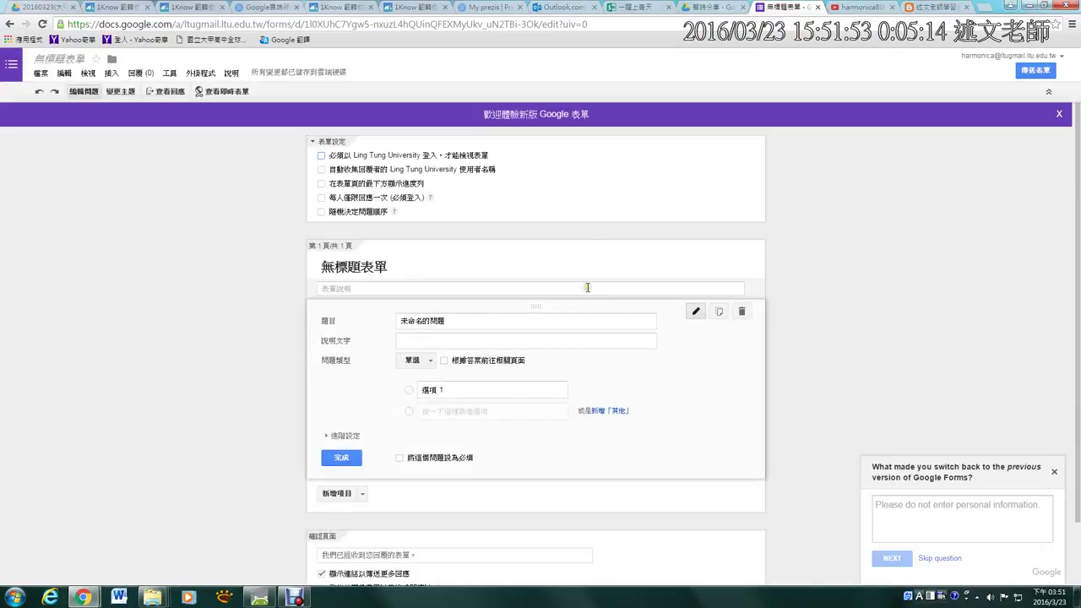
scroll(588, 289, "down", 1)
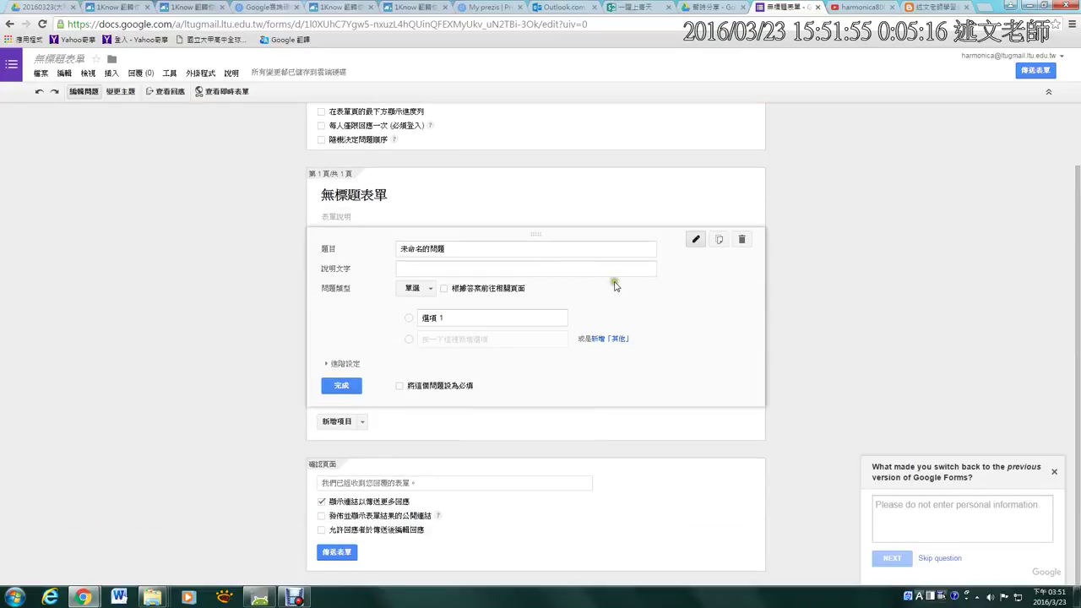
left_click(1055, 473)
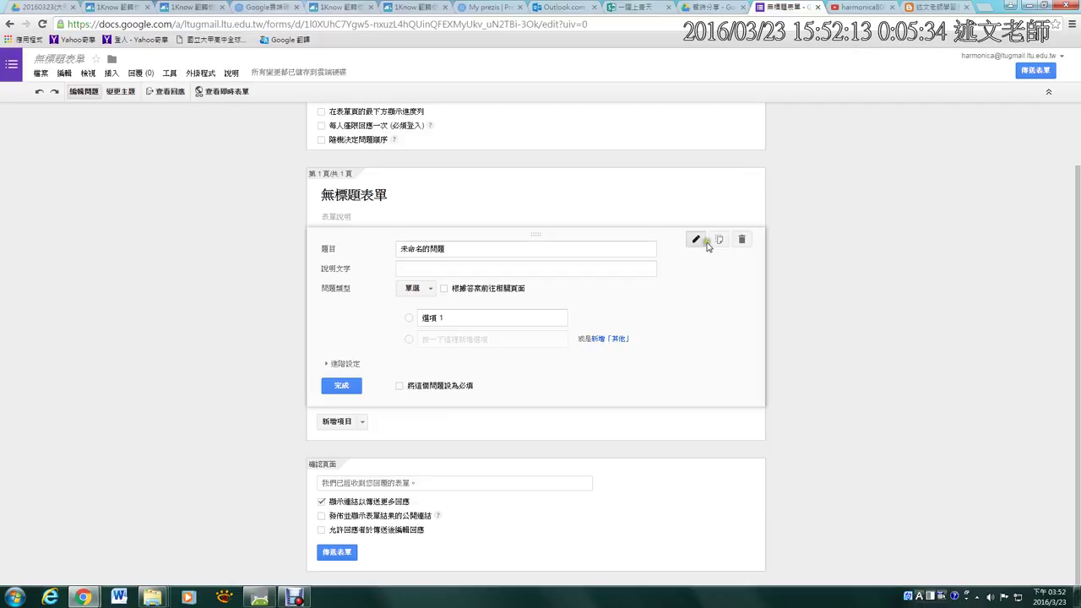
Change the untitled question's type to 評量尺度 and point out its two optional label fields with temporary underlines.
left_click(415, 288)
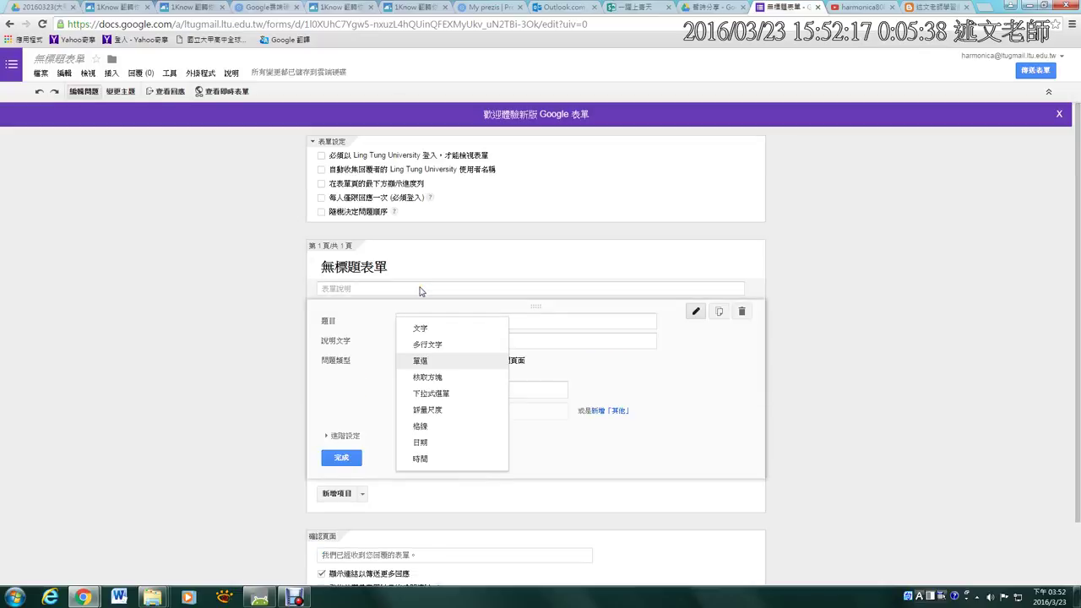
left_click(428, 410)
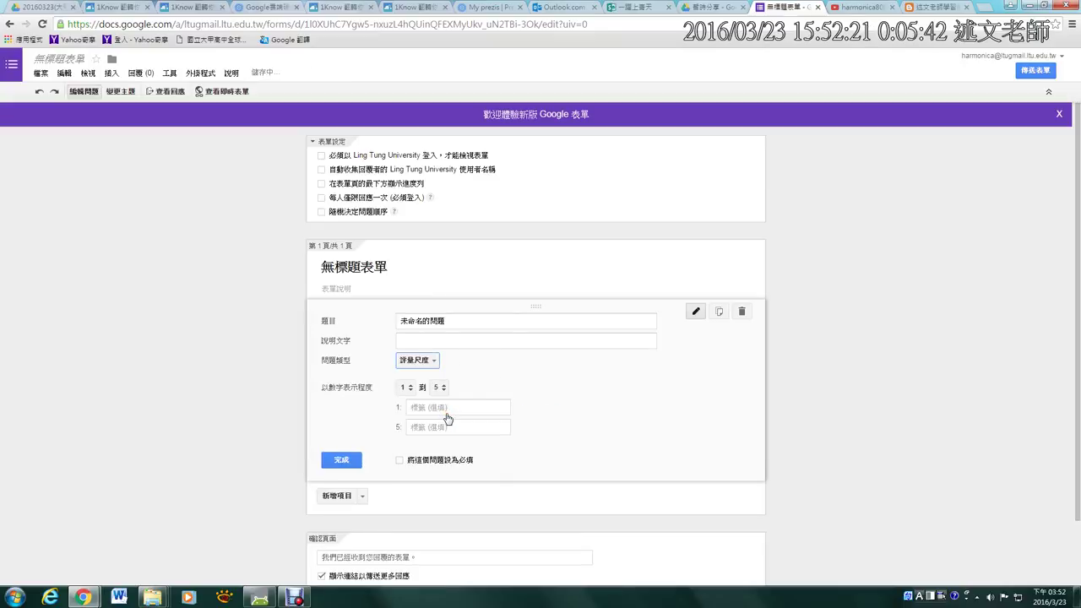
left_click(437, 342)
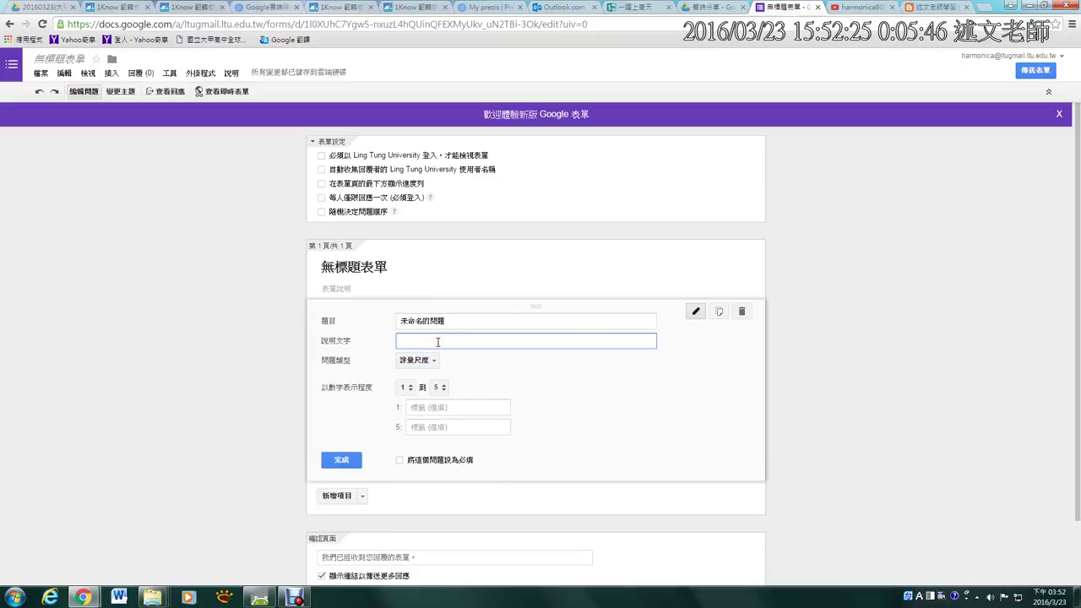
left_click(433, 407)
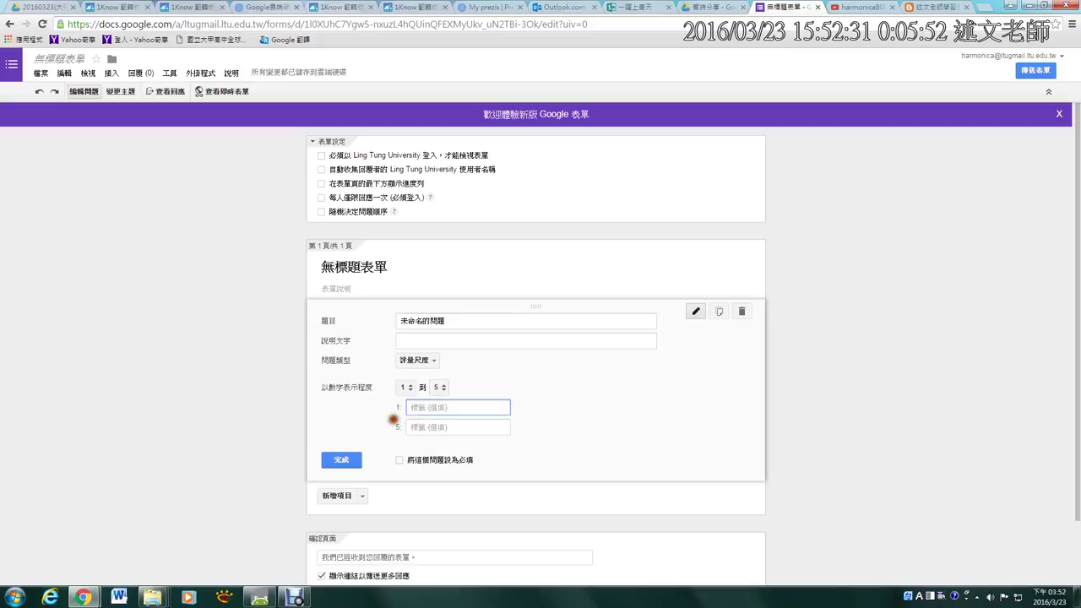
left_click_drag(395, 416, 482, 413)
left_click_drag(394, 445, 490, 444)
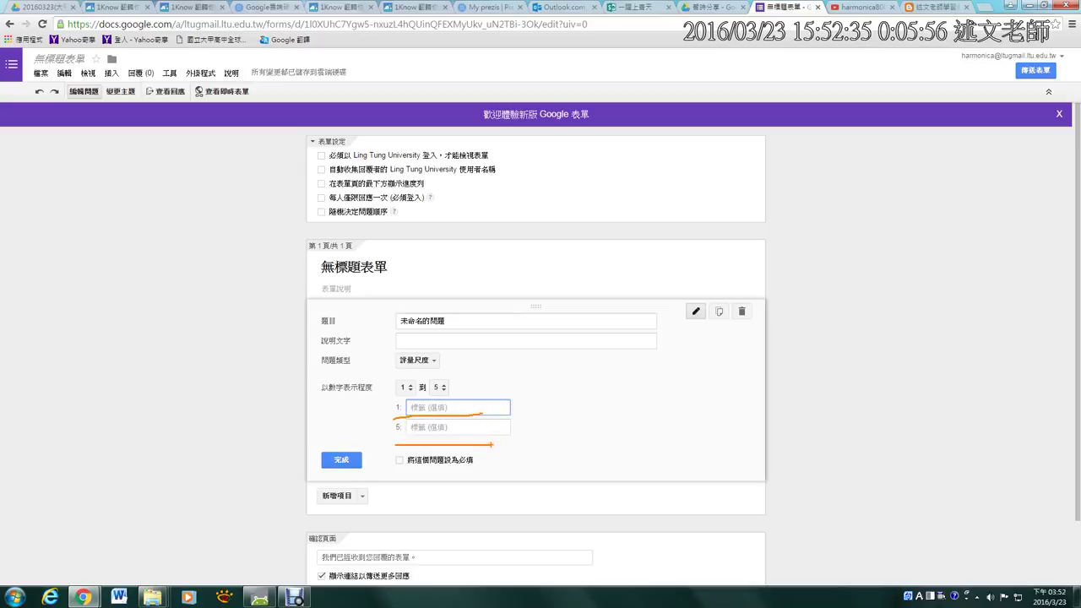
key("Escape")
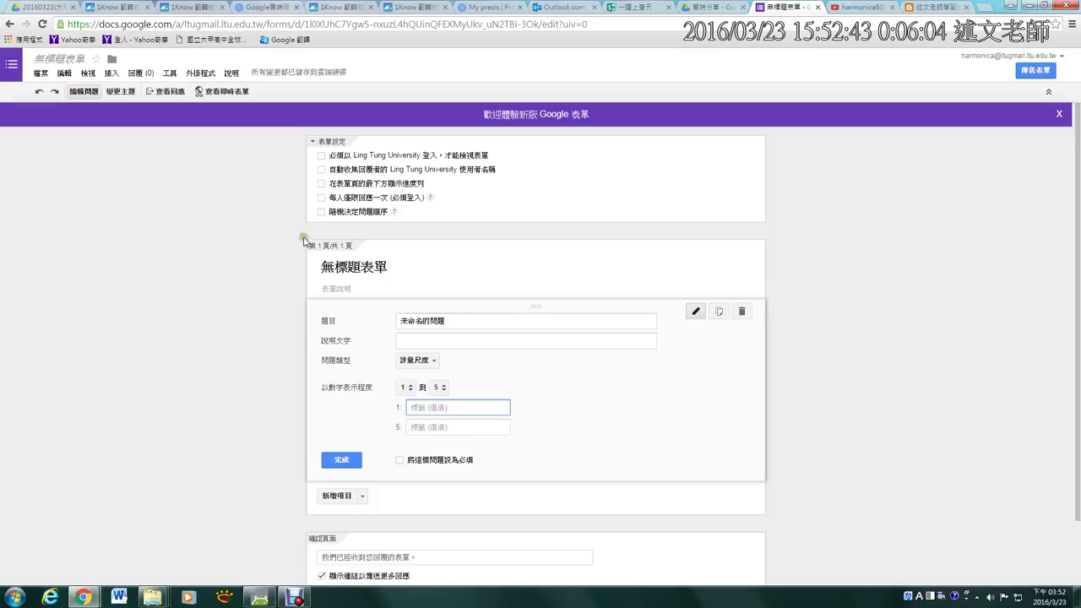
Open the 中正大學教學發展中心研習問卷 example from the 1Know page and examine the scale-question charts in its response results.
left_click(195, 8)
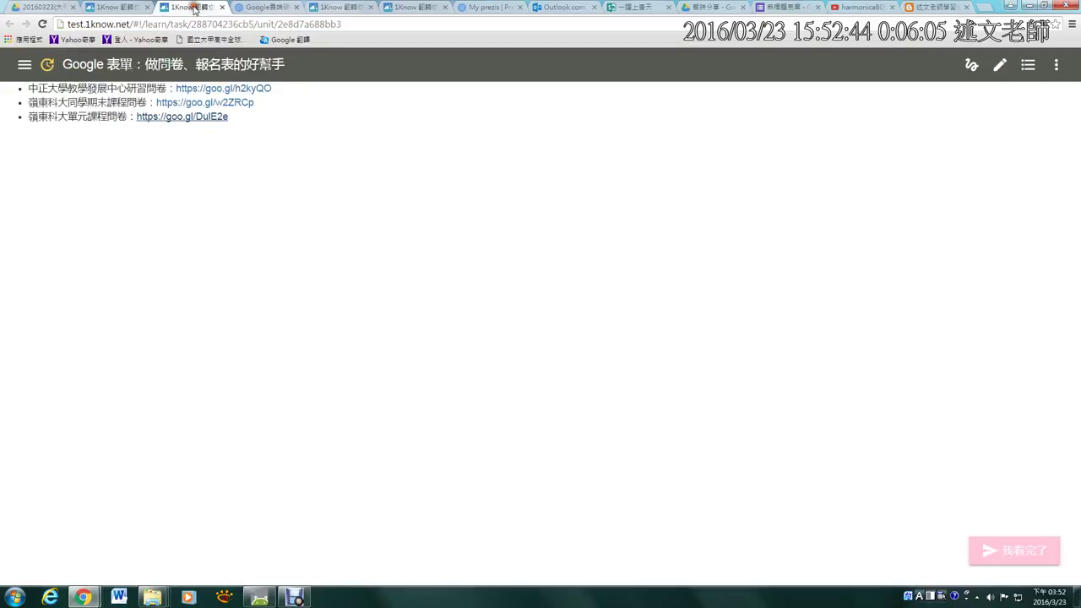
left_click(206, 88)
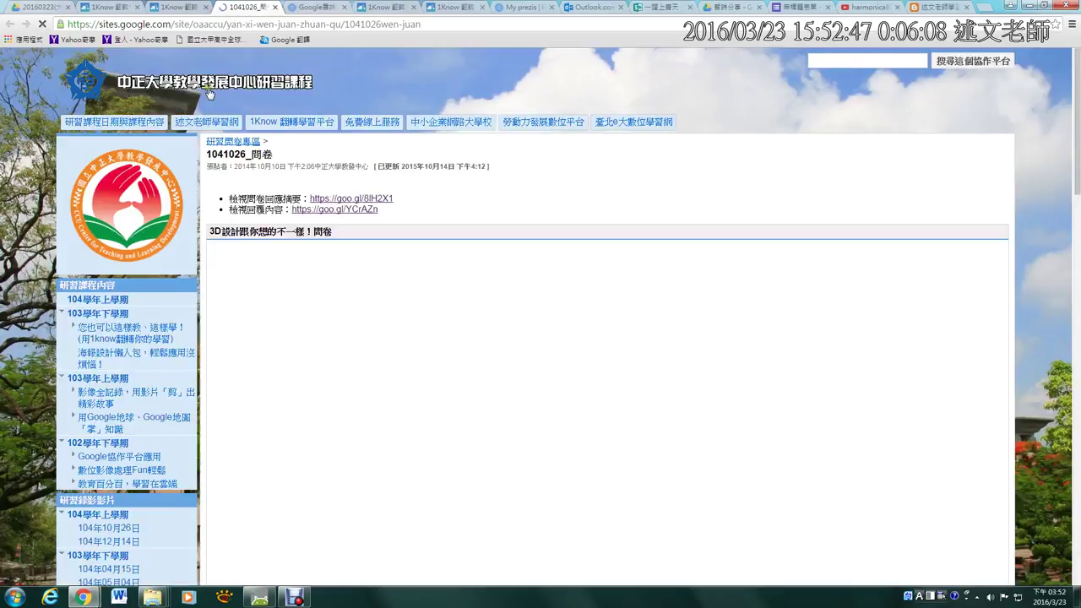
left_click(346, 209)
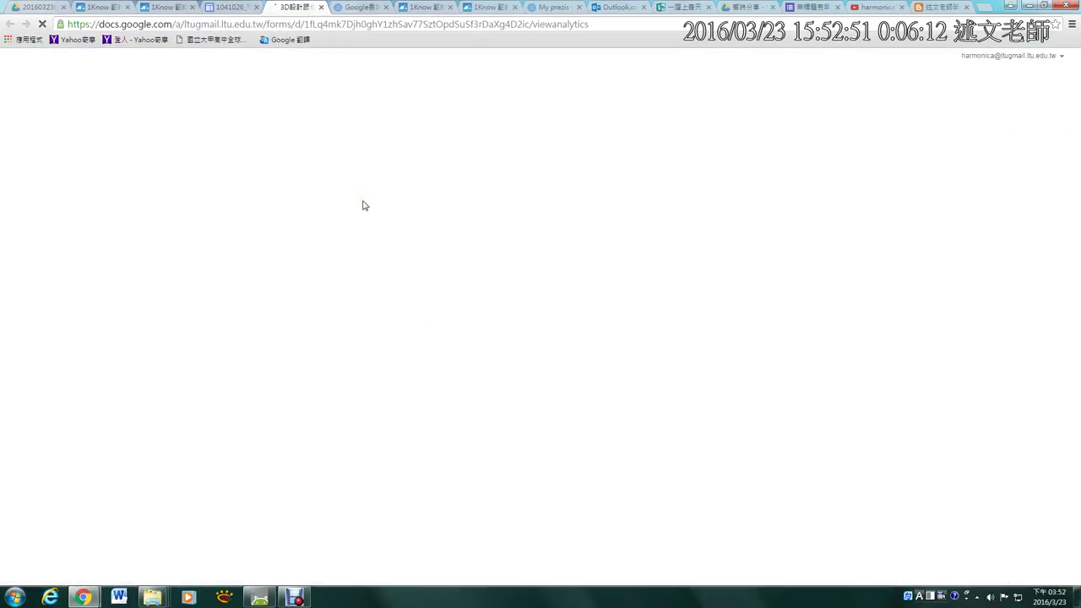
scroll(342, 348, "down", 4)
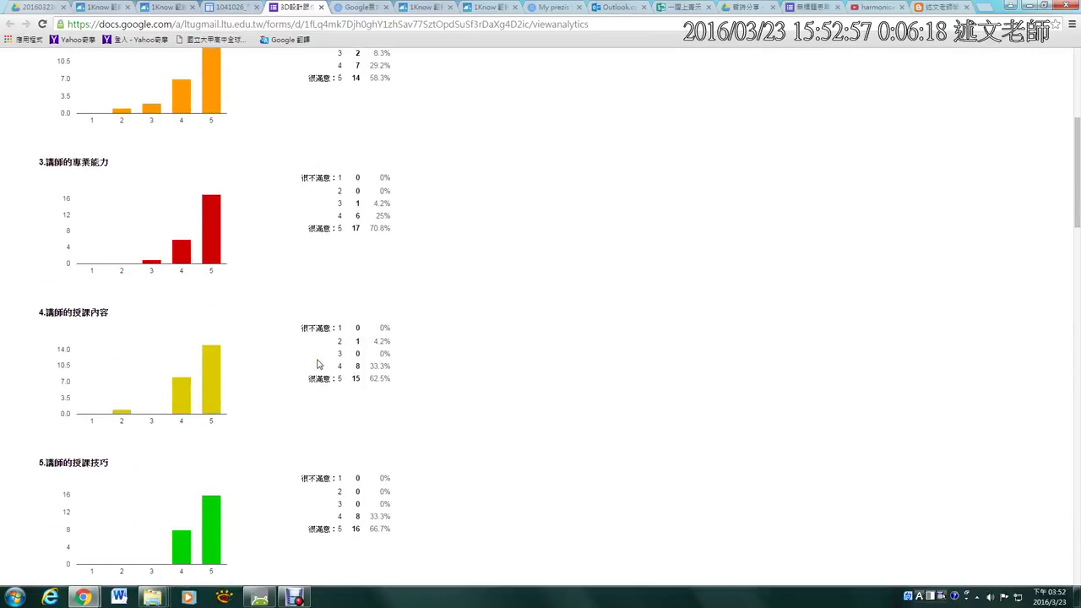
left_click(318, 344)
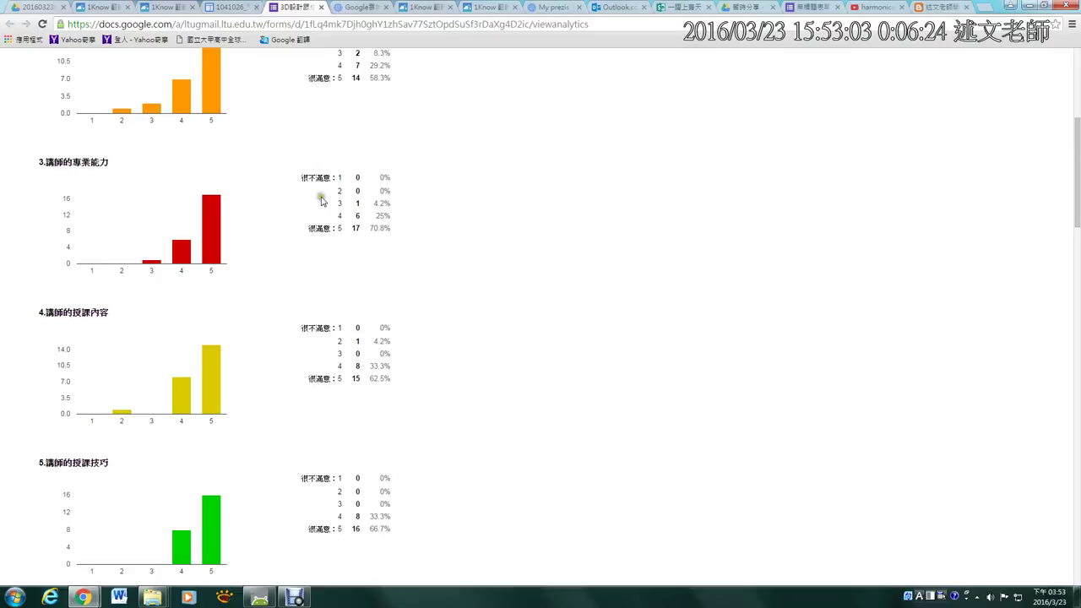
Examine the 很不滿意 and 很滿意 scale labels on the 3D design questionnaire, marking them temporarily, and close the response results page.
left_click(229, 8)
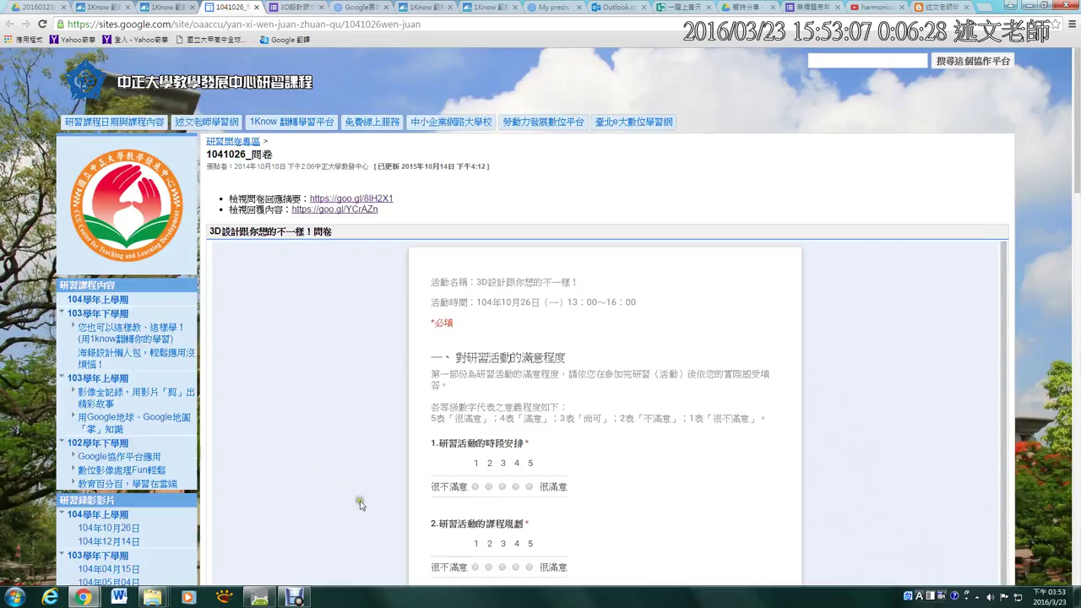
mouse_move(450, 498)
left_mouse_down()
mouse_move(415, 487)
mouse_move(469, 478)
left_mouse_up()
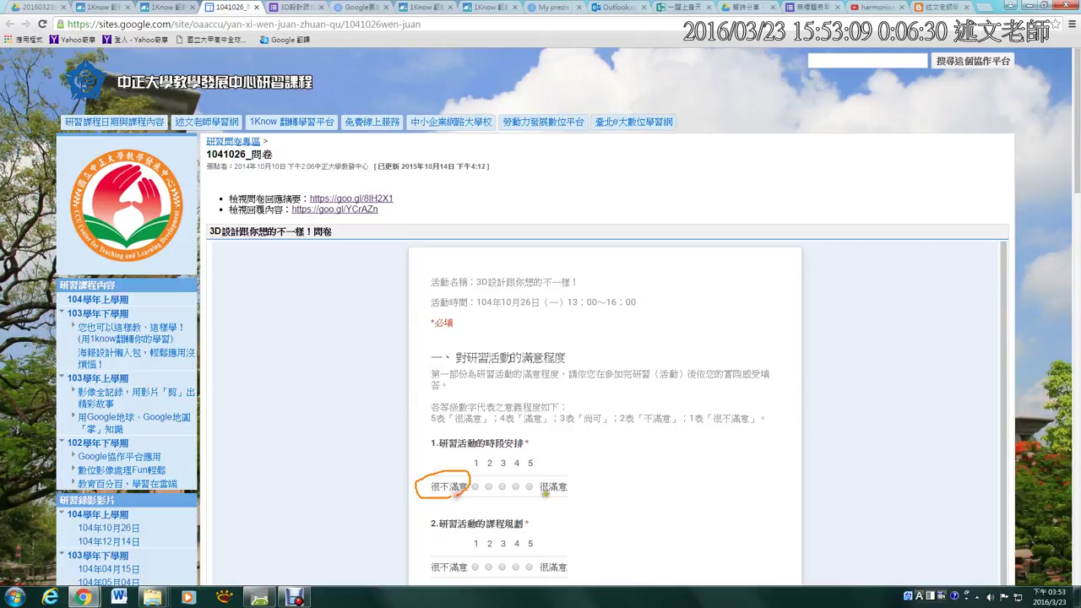
mouse_move(564, 500)
left_mouse_down()
mouse_move(527, 489)
mouse_move(577, 500)
left_mouse_up()
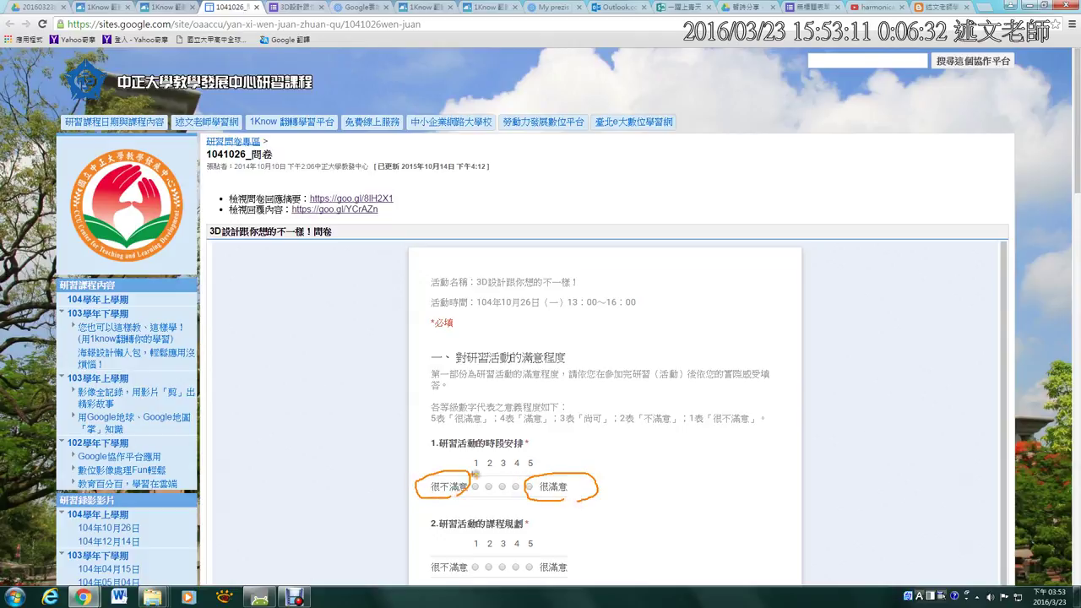
left_click_drag(460, 474, 571, 477)
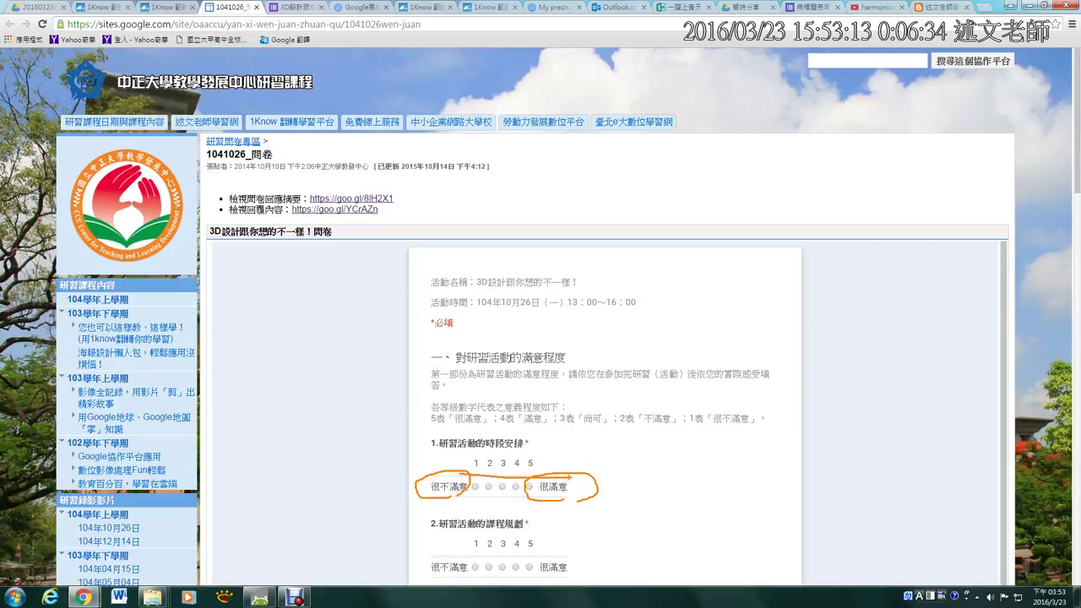
key("Escape")
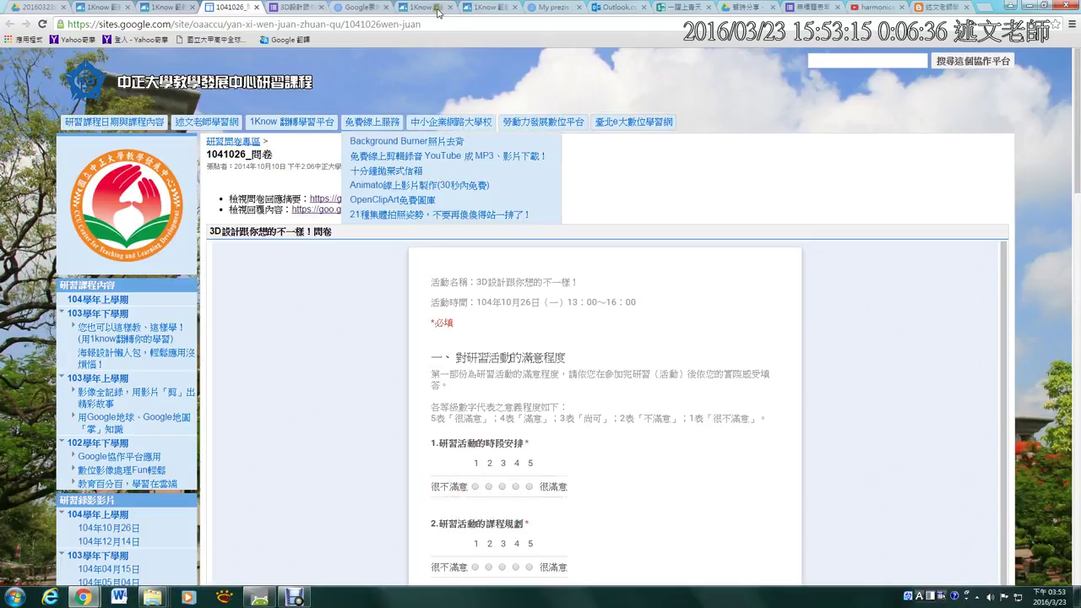
left_click(298, 10)
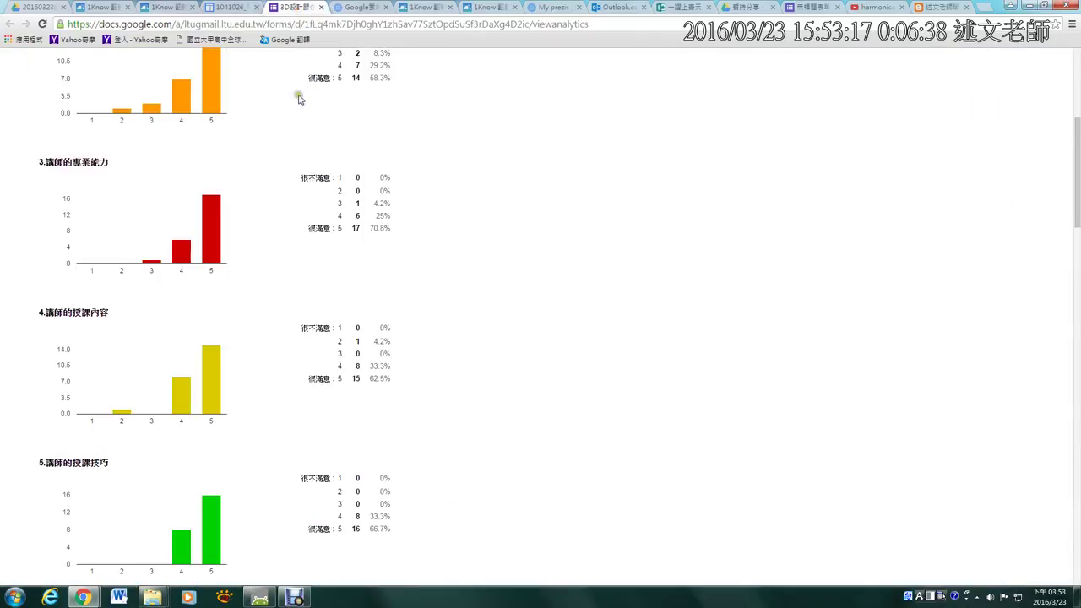
left_click(322, 6)
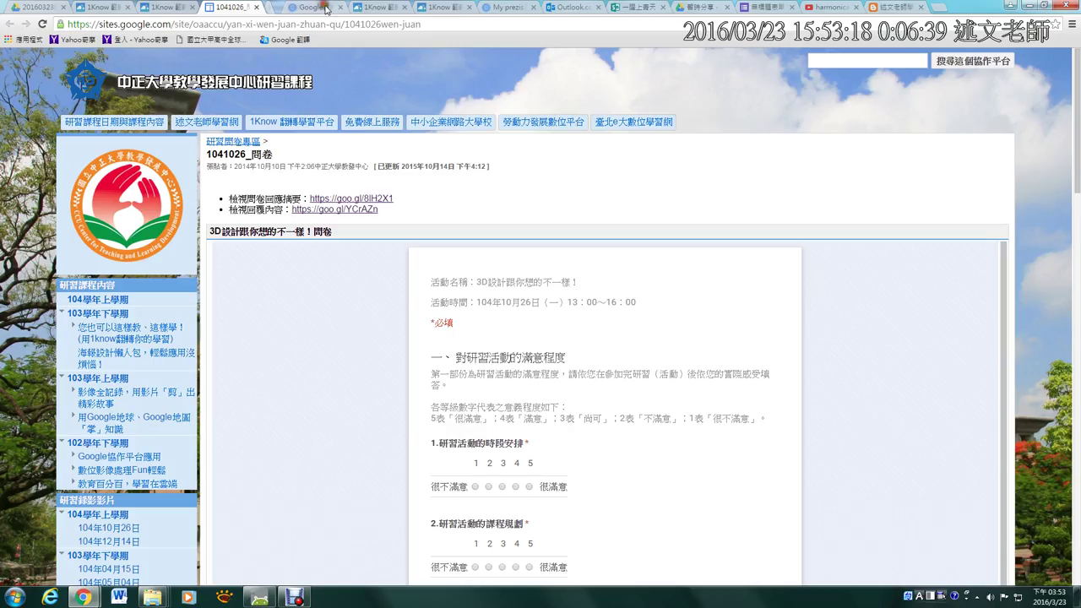
Return to the untitled form, title the scale question 問題1, make it required and finish editing it.
left_click(747, 11)
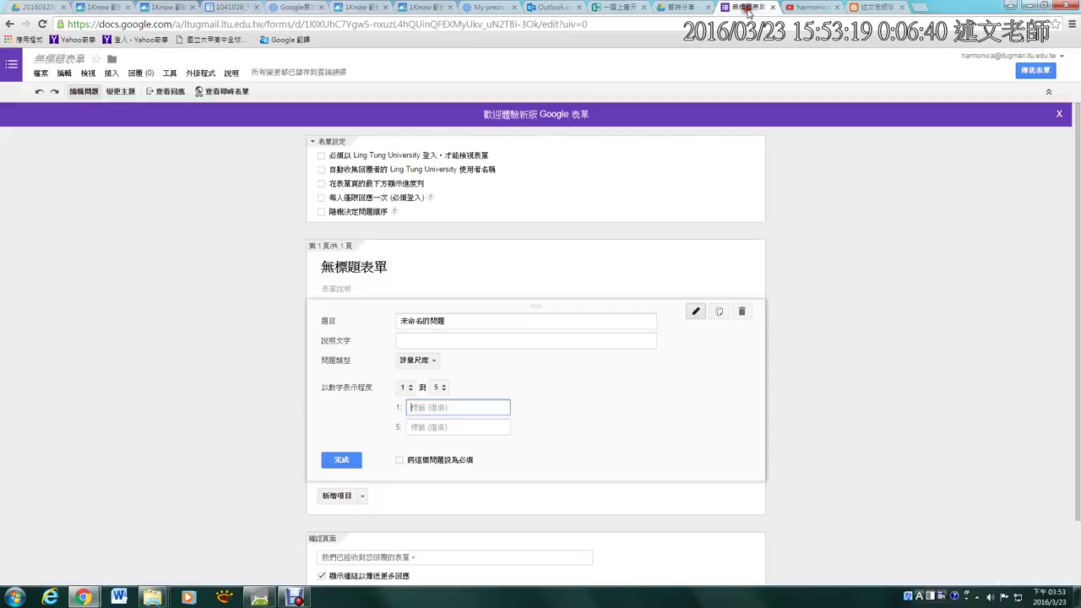
left_click(528, 323)
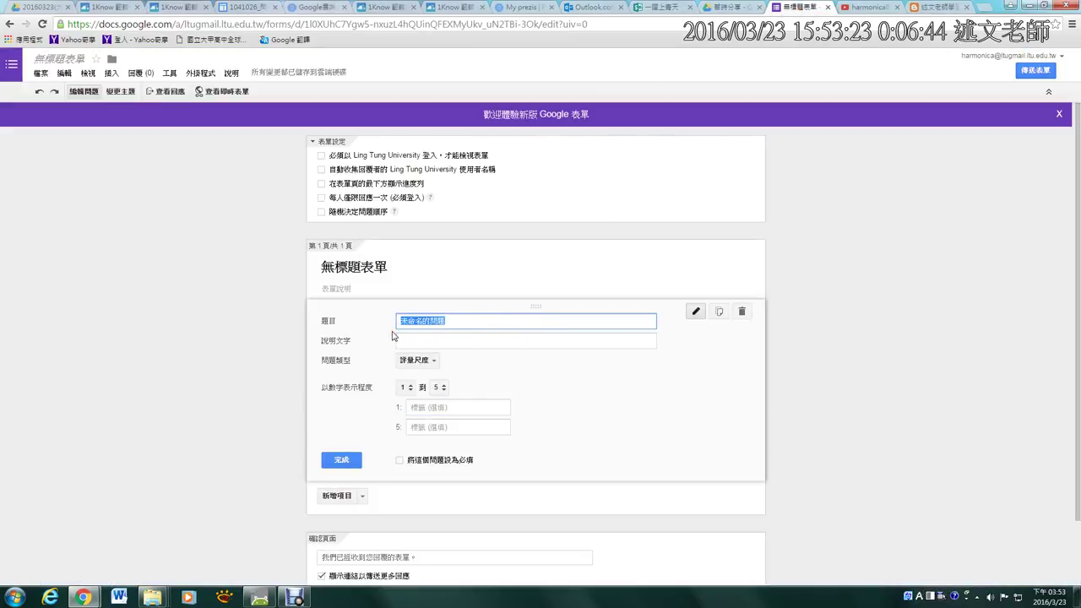
type("問題1")
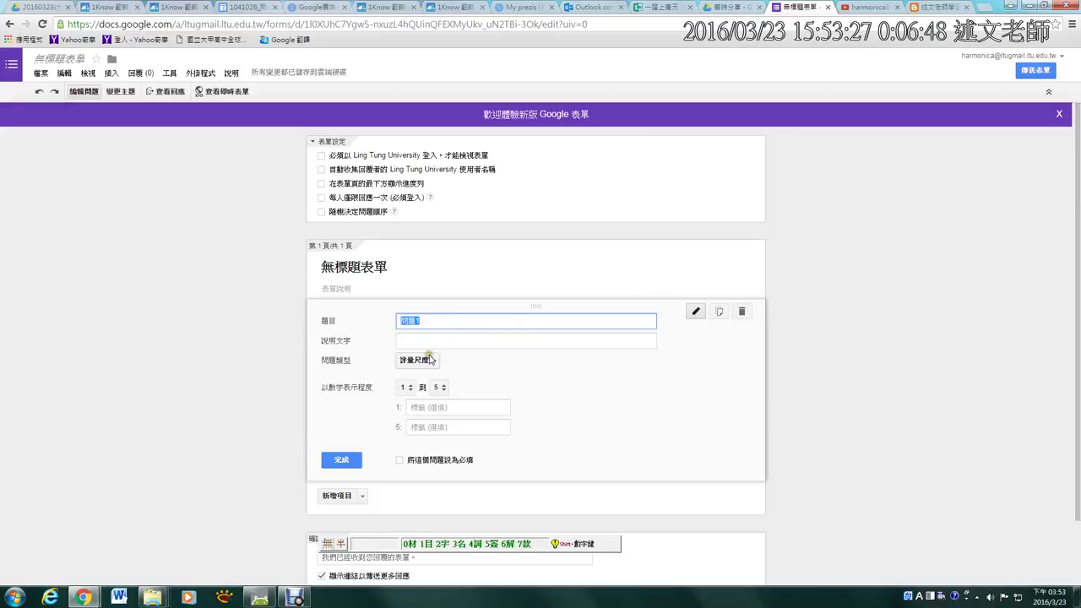
left_click(404, 461)
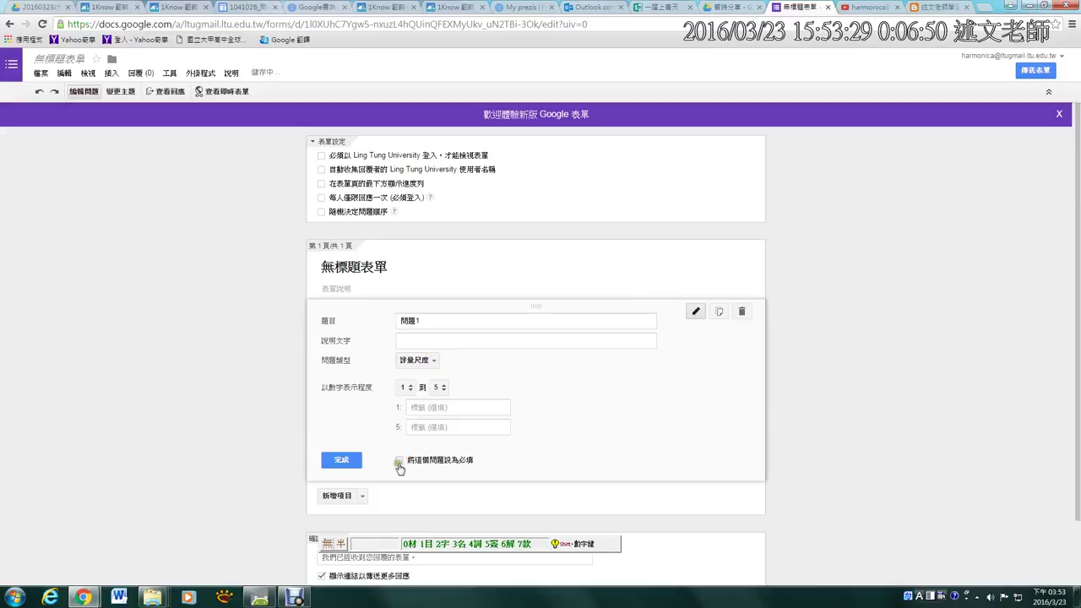
left_click(341, 460)
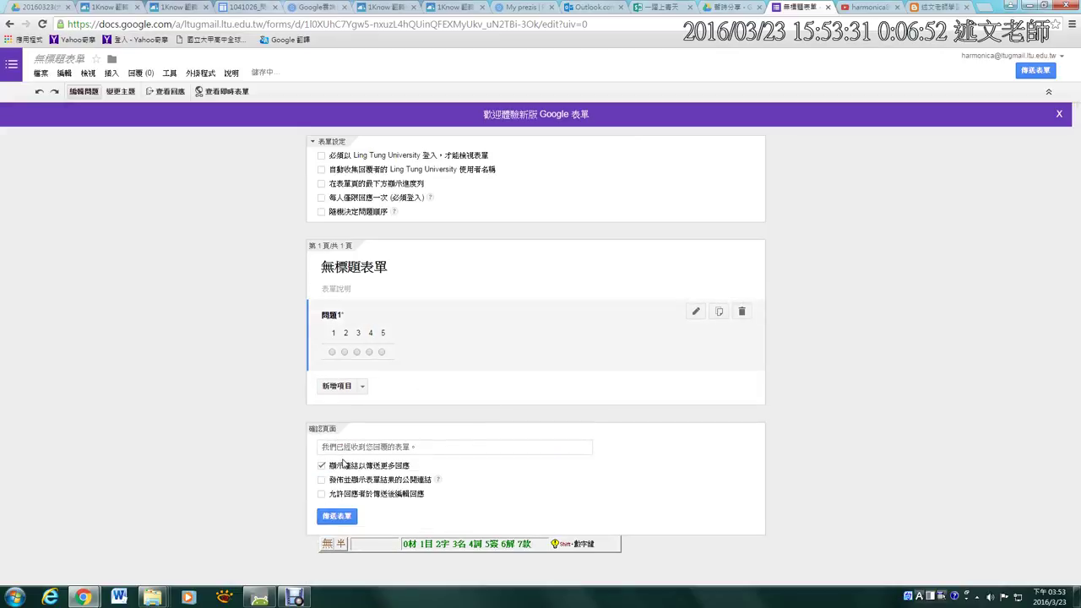
Duplicate the 問題1 scale question and title the copy 問題2.
left_click(719, 312)
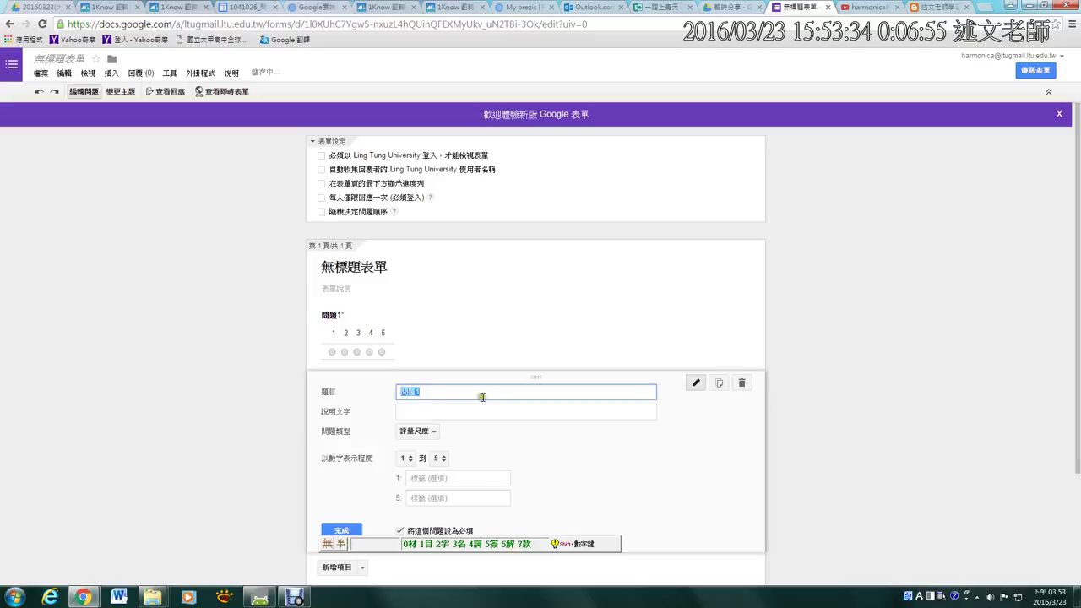
left_click(428, 392)
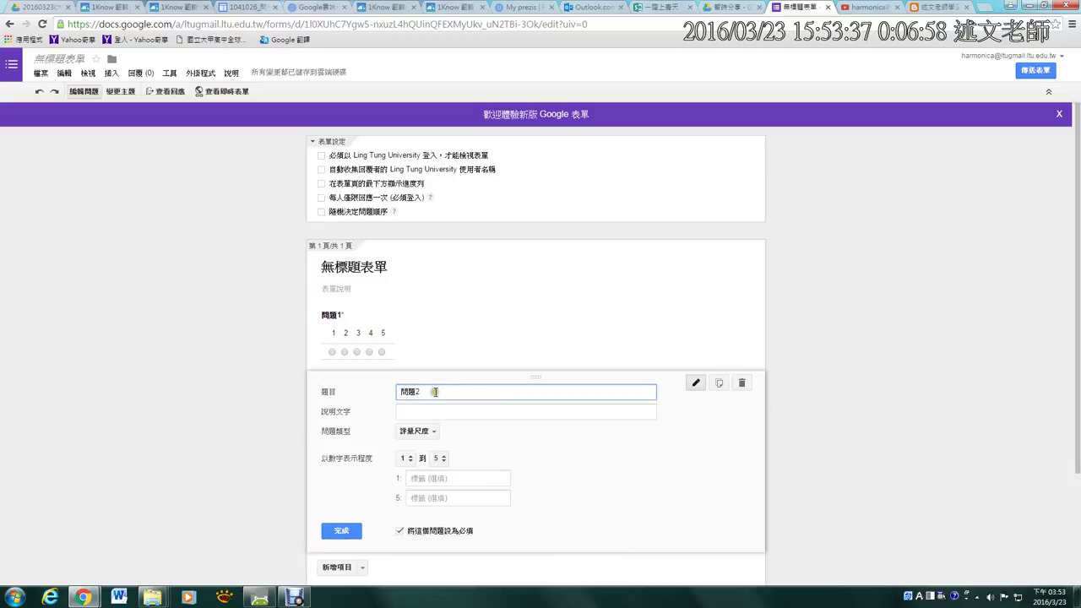
key("Return")
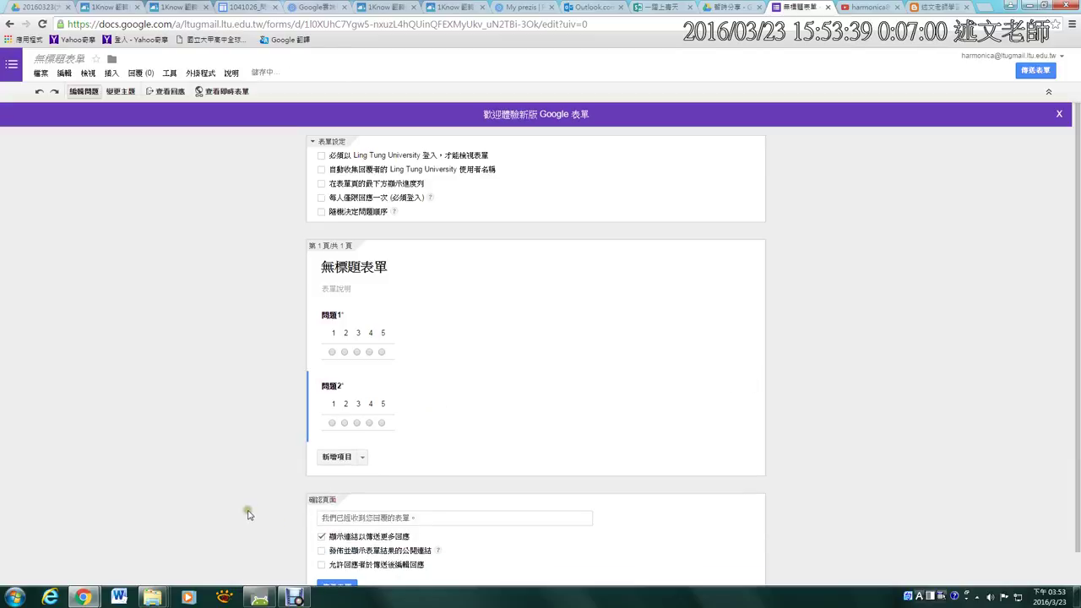
Add an image item using the photo of a table with books and a cup from Google Drive's recently modified photos.
left_click(364, 422)
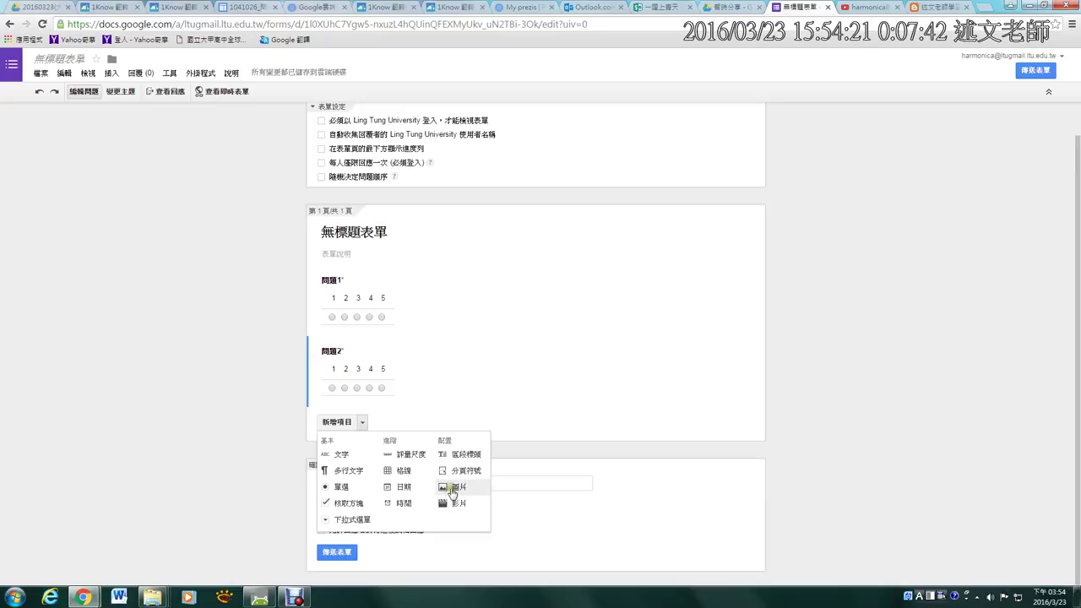
left_click(453, 487)
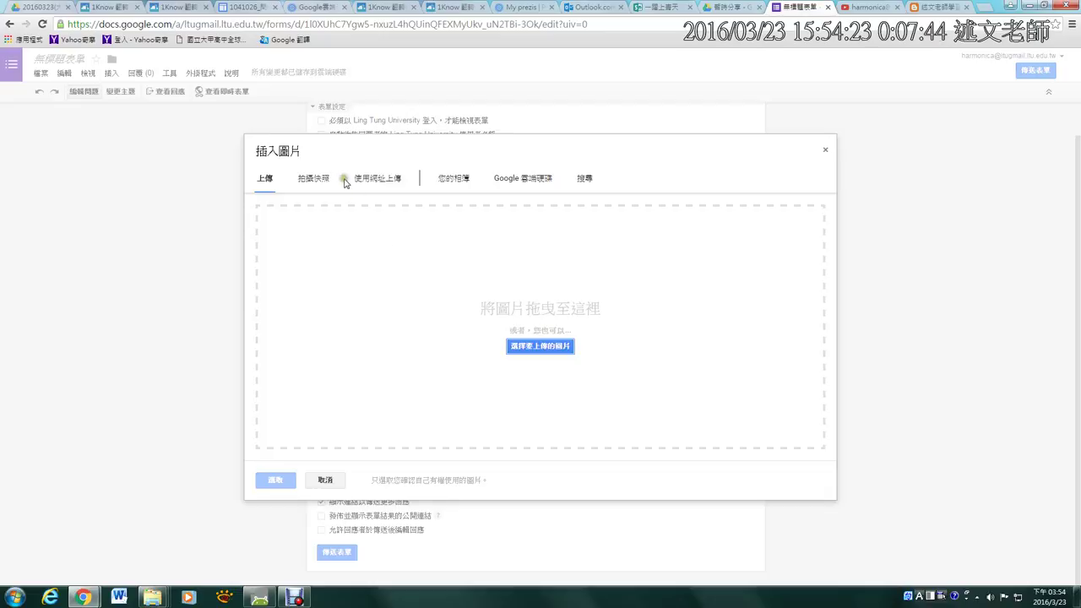
left_click(585, 178)
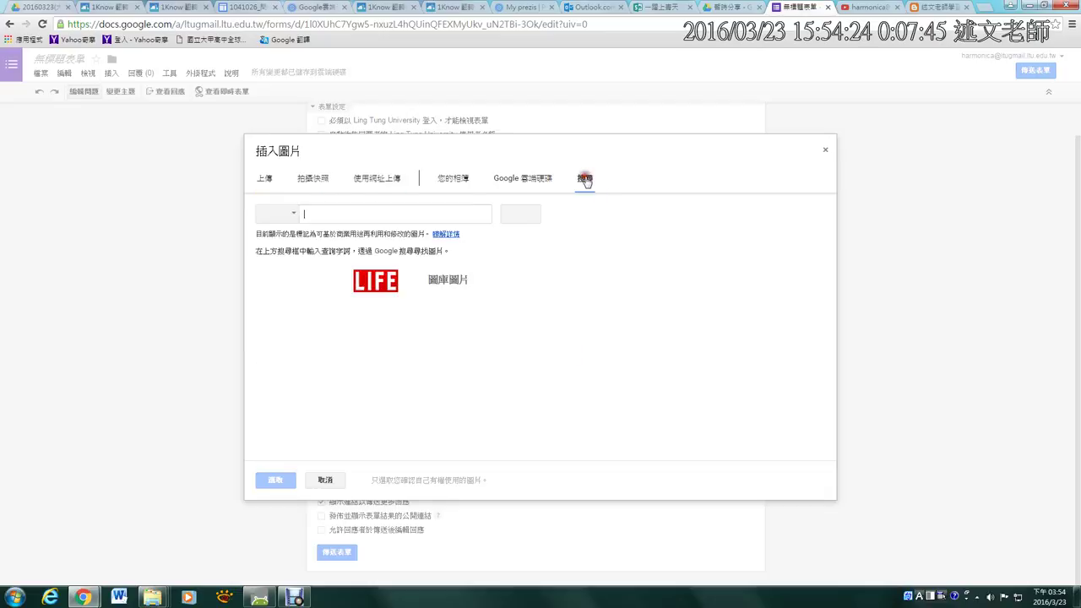
left_click(526, 181)
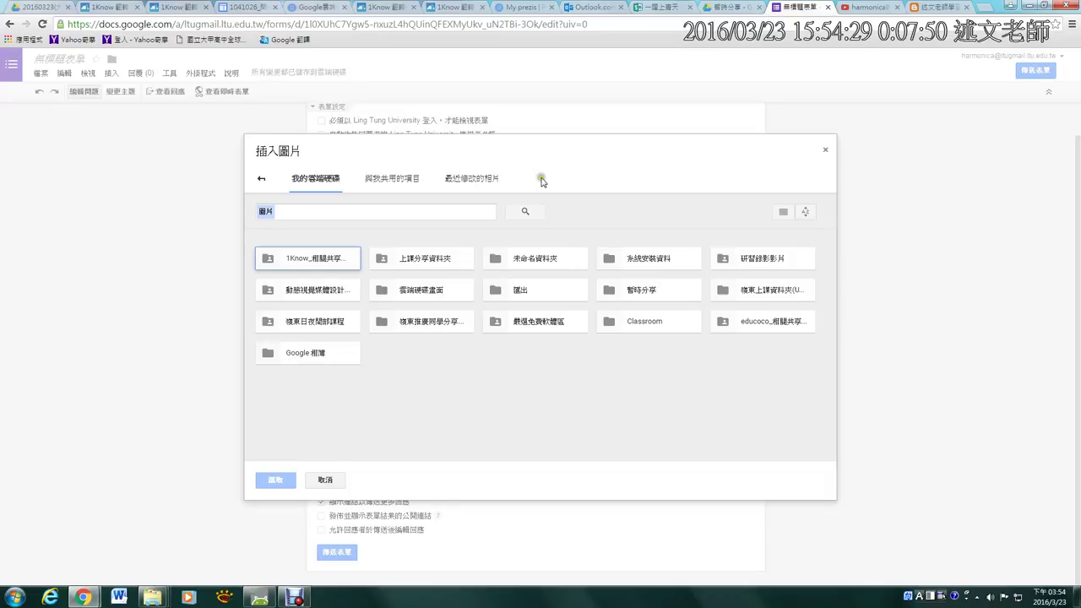
left_click(474, 180)
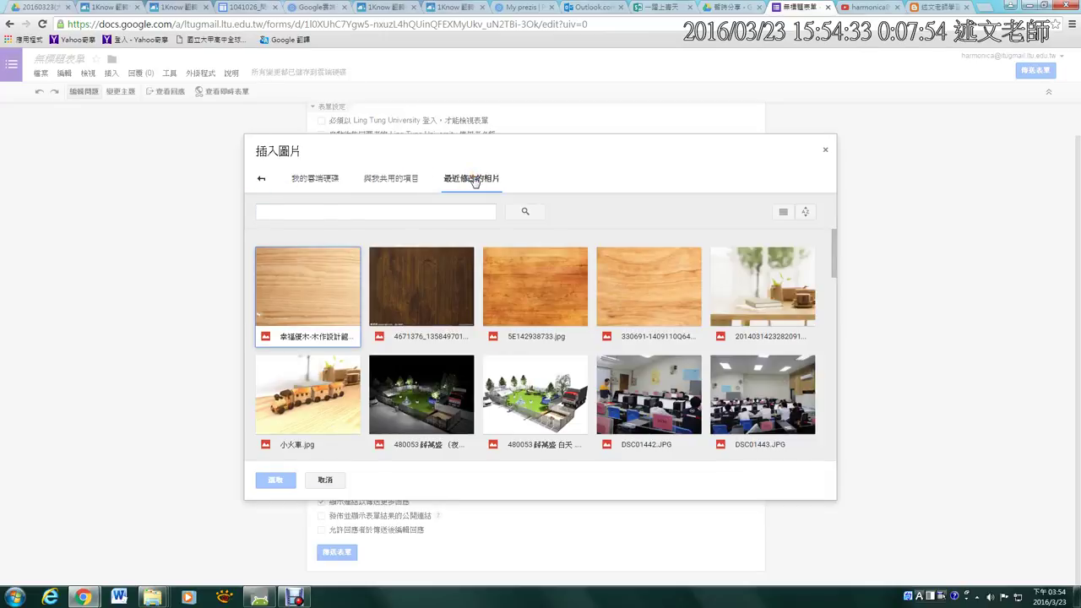
left_click(734, 284)
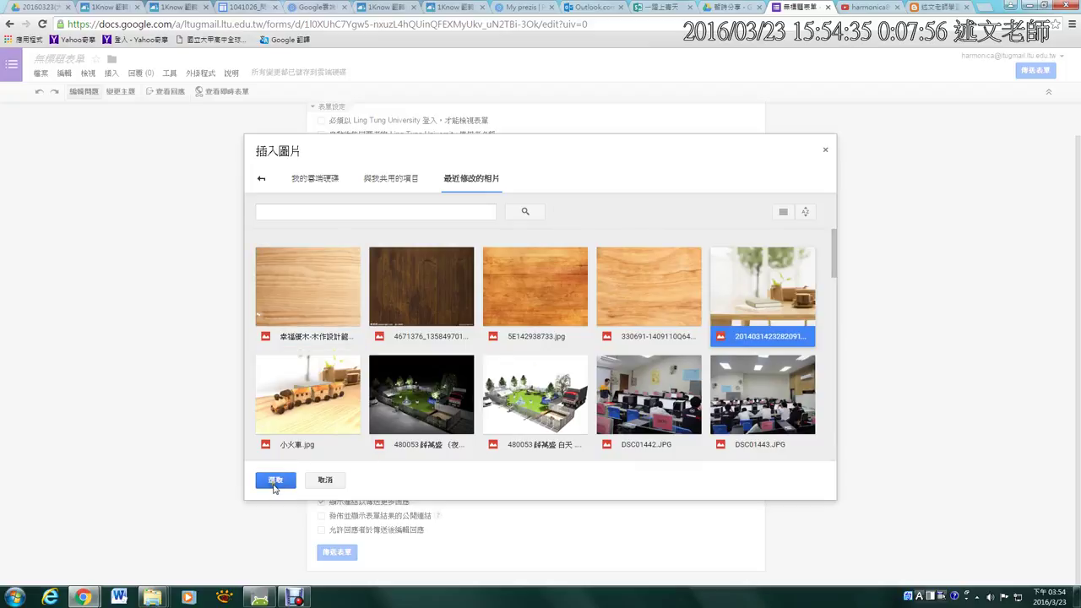
left_click(275, 480)
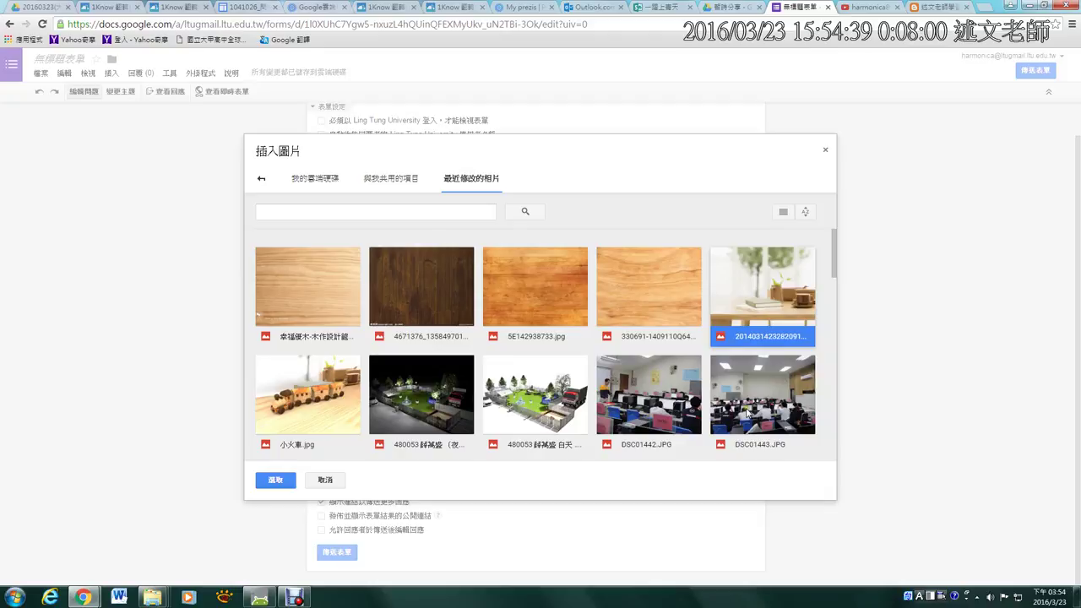
mouse_move(832, 256)
left_mouse_down()
mouse_move(833, 361)
mouse_move(835, 242)
left_mouse_up()
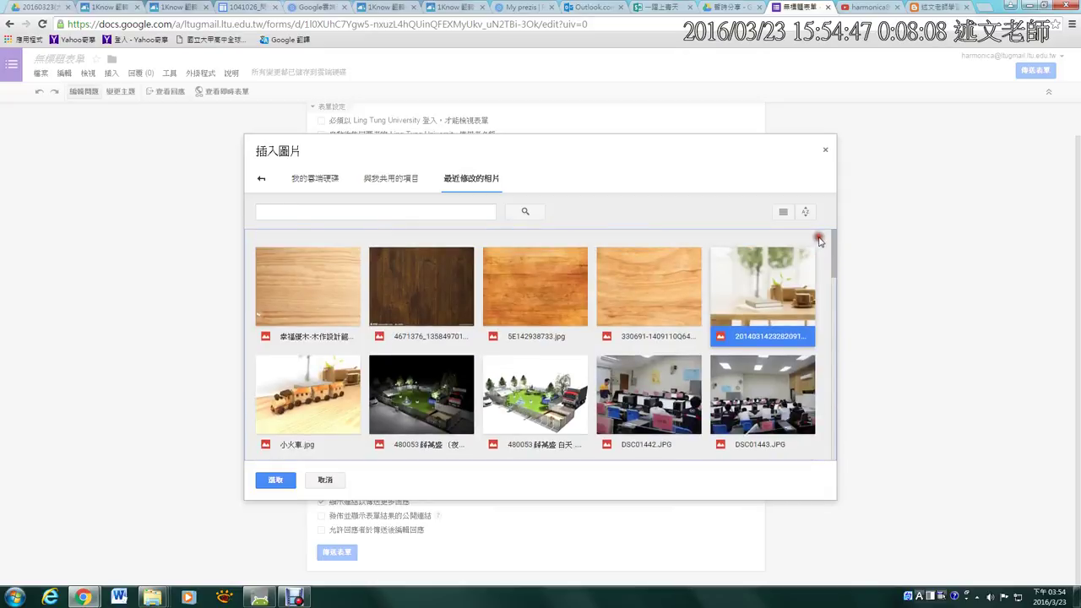
left_click(277, 483)
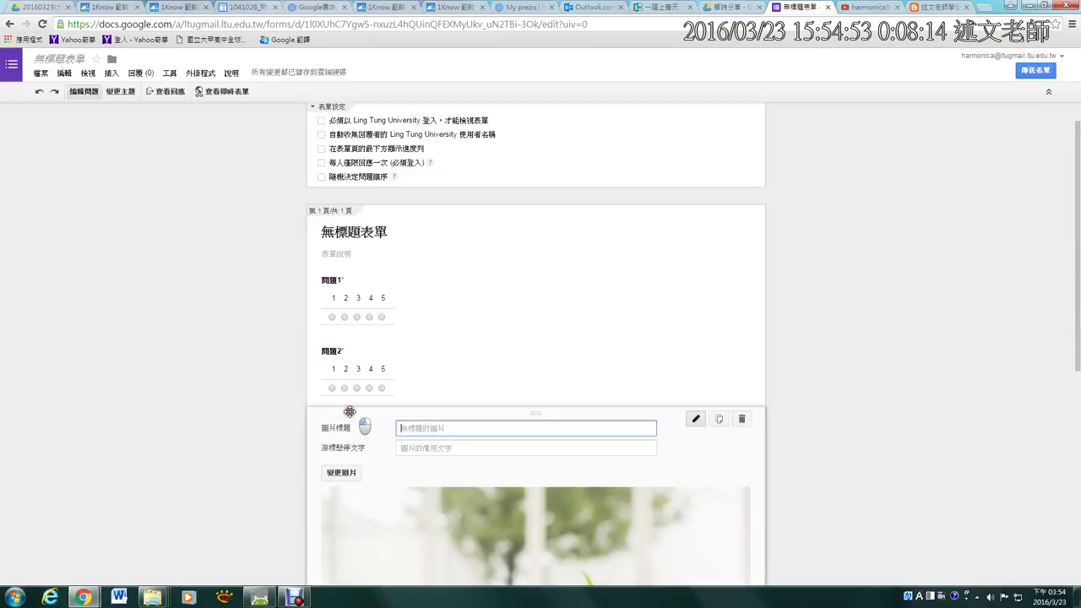
Try to move the inserted image item above 問題1 while it is still open for editing.
left_click_drag(364, 424, 360, 196)
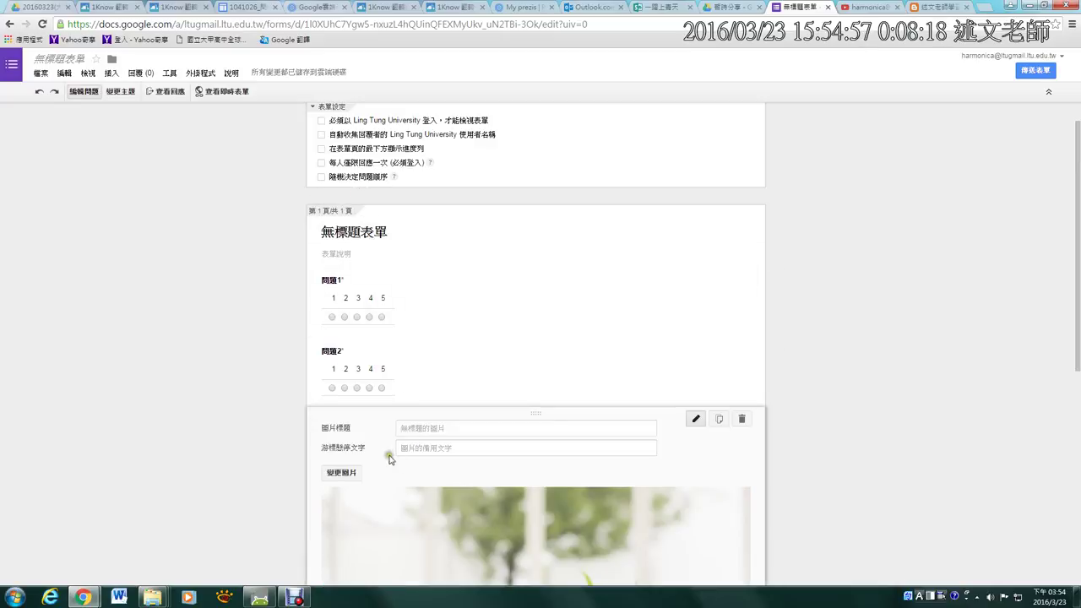
left_click_drag(309, 345, 327, 527)
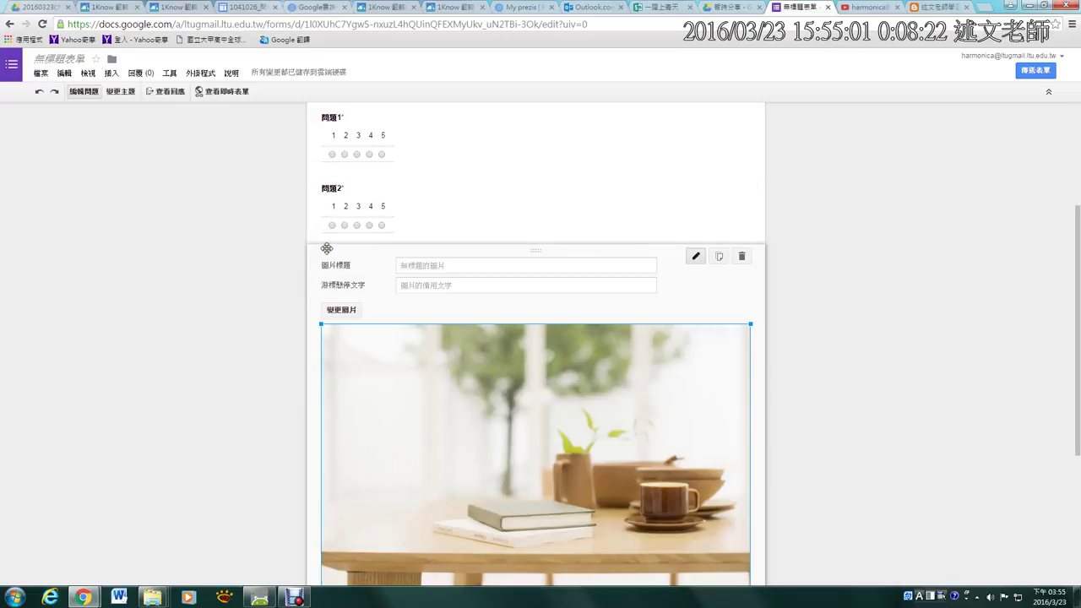
left_click_drag(326, 248, 411, 139)
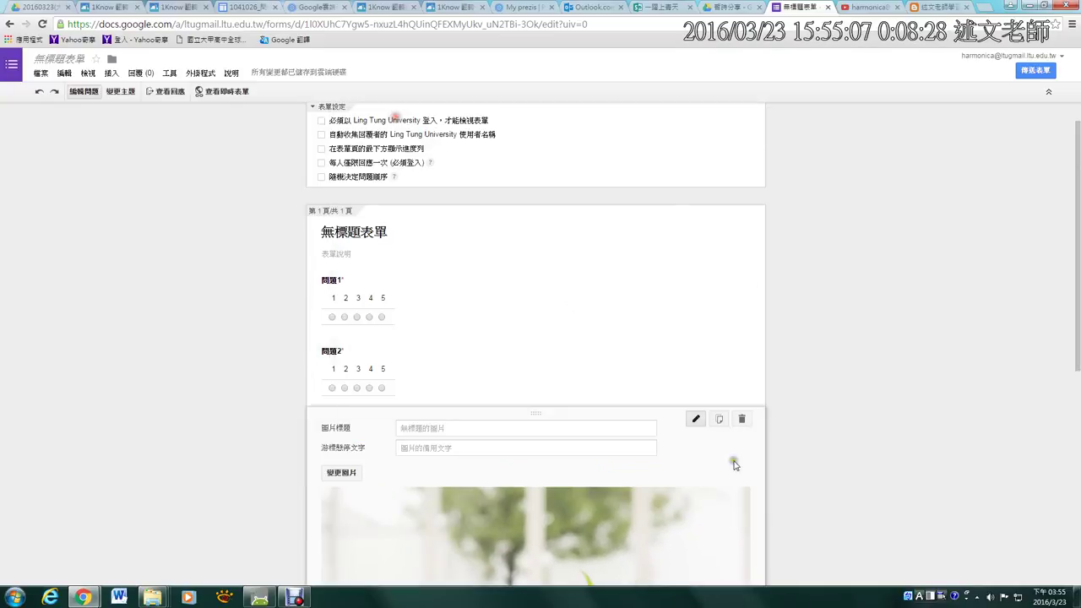
Shrink the inserted image to about half its width, finish editing it and move it above 問題1.
left_click(725, 502)
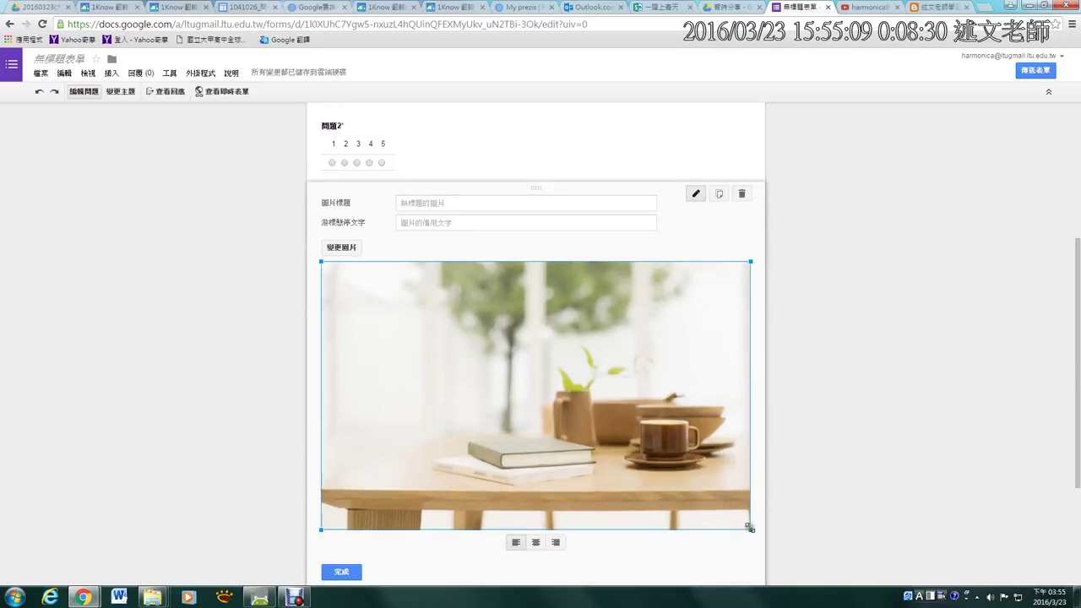
left_click_drag(748, 531, 532, 344)
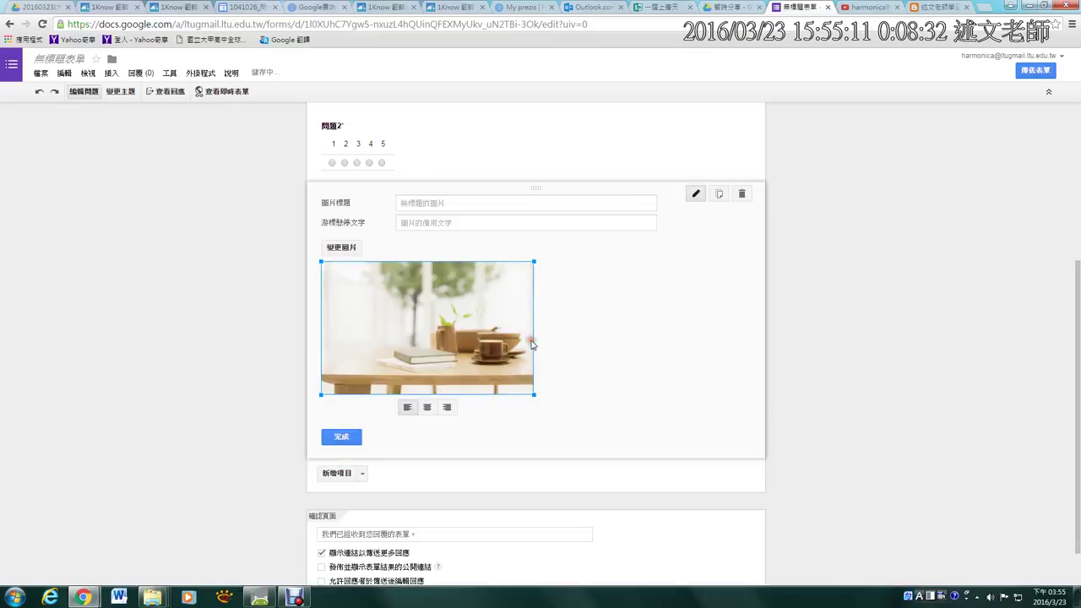
left_click(341, 437)
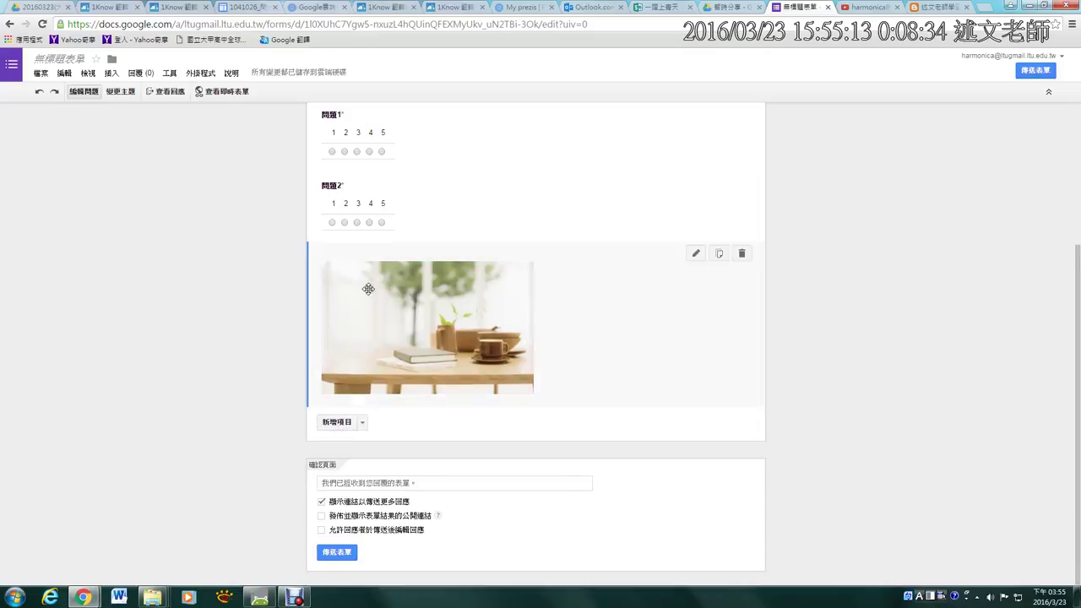
left_click_drag(360, 249, 372, 195)
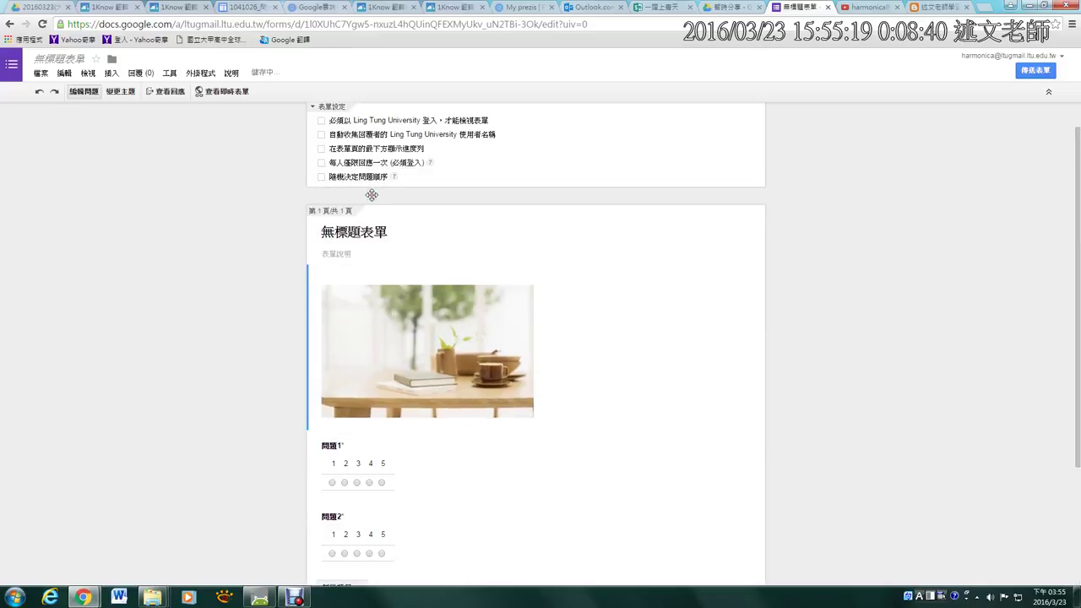
Add a 單選 question below 問題2 and title it 單選題.
scroll(451, 364, "down", 2)
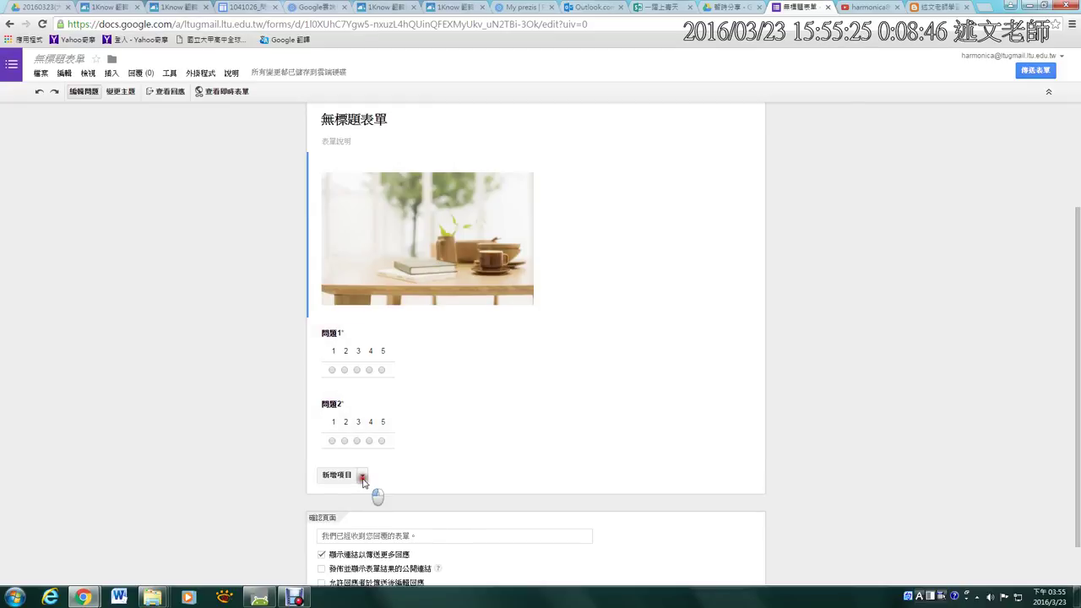
left_click(362, 477)
left_click(802, 436)
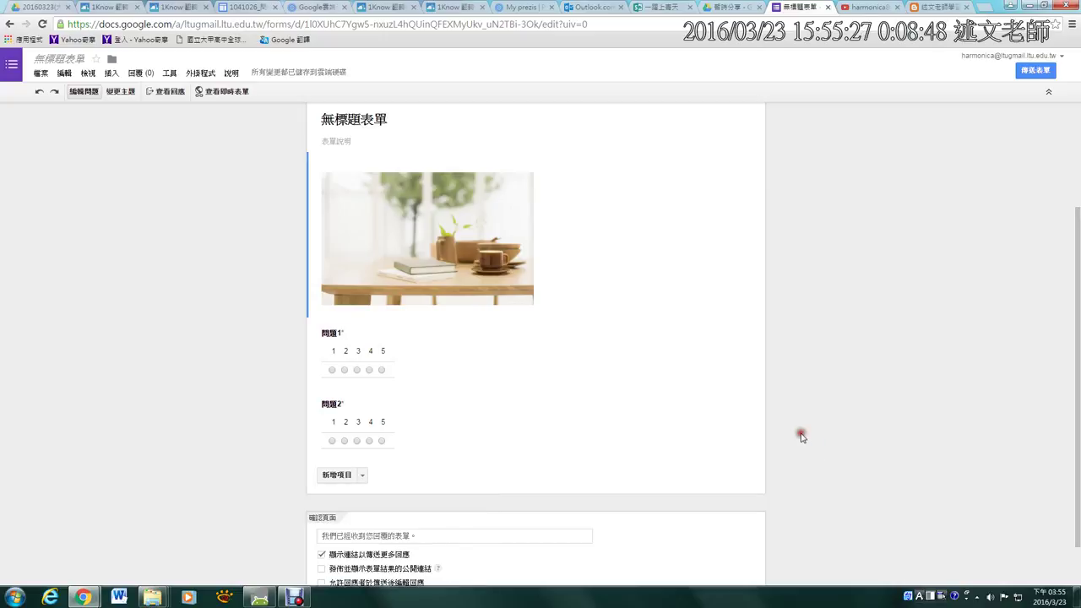
left_click(363, 477)
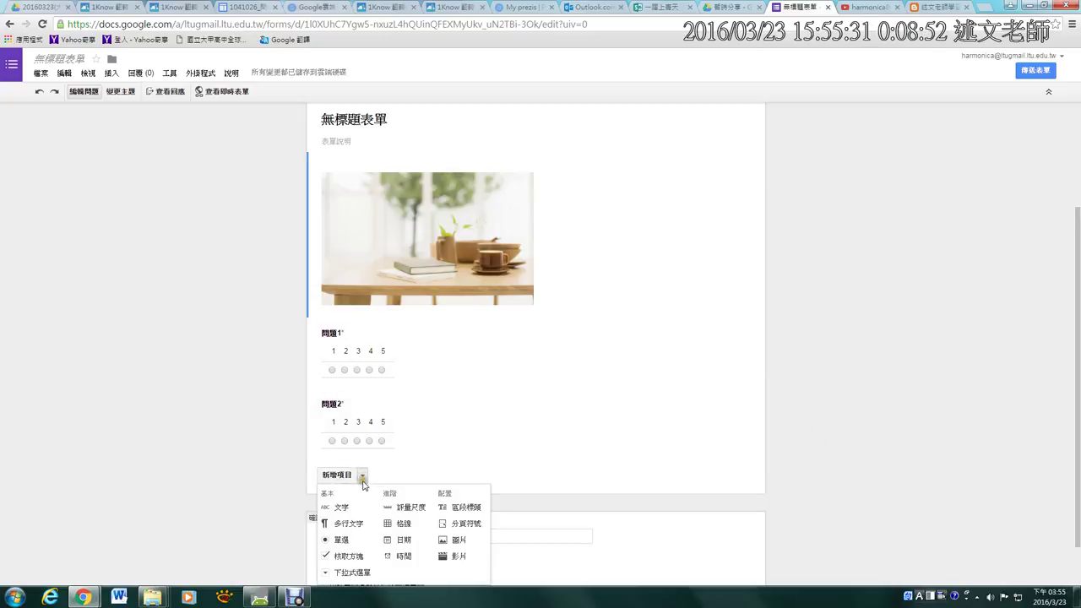
scroll(292, 498, "down", 1)
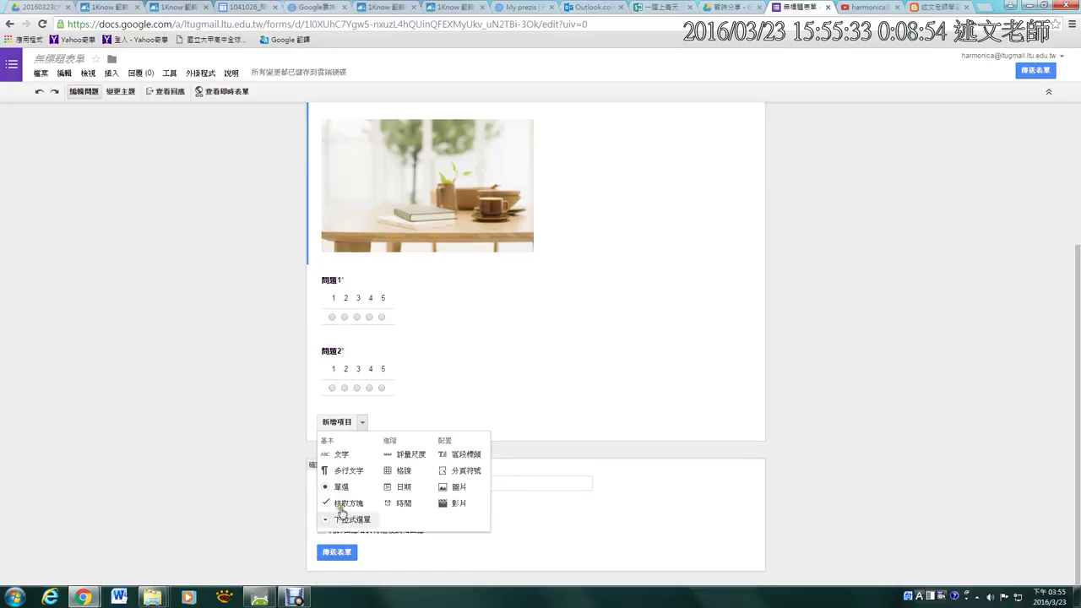
left_click(350, 489)
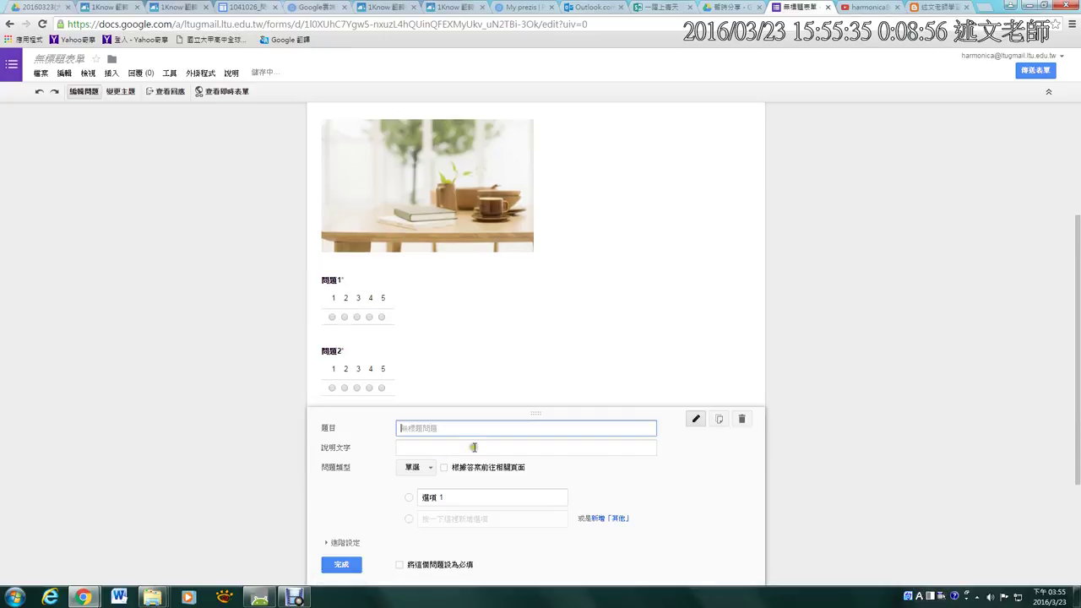
type("o")
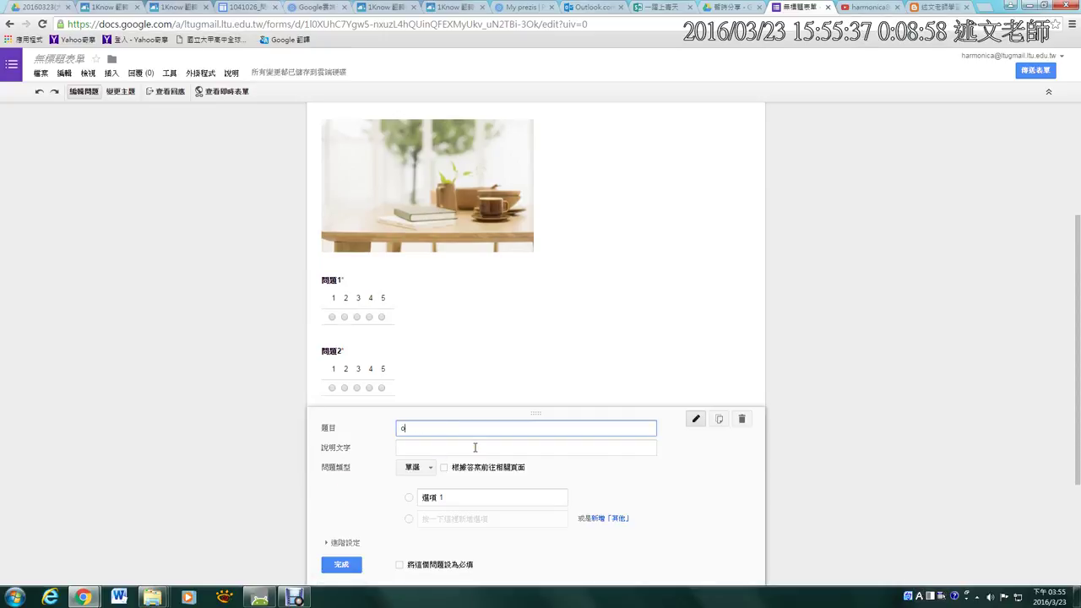
type("o單選")
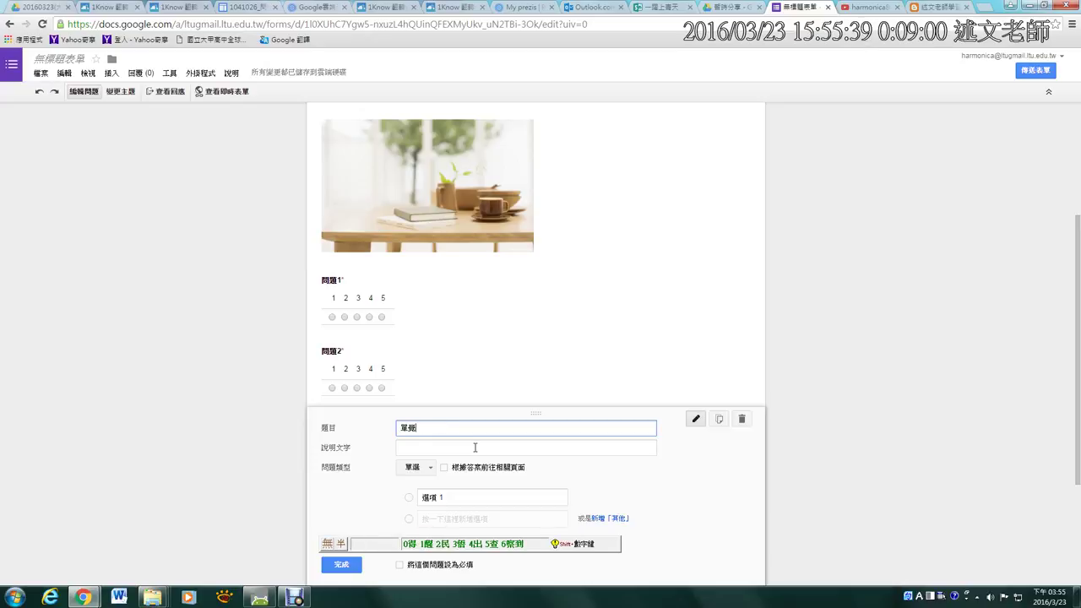
key("BackSpace")
type("選")
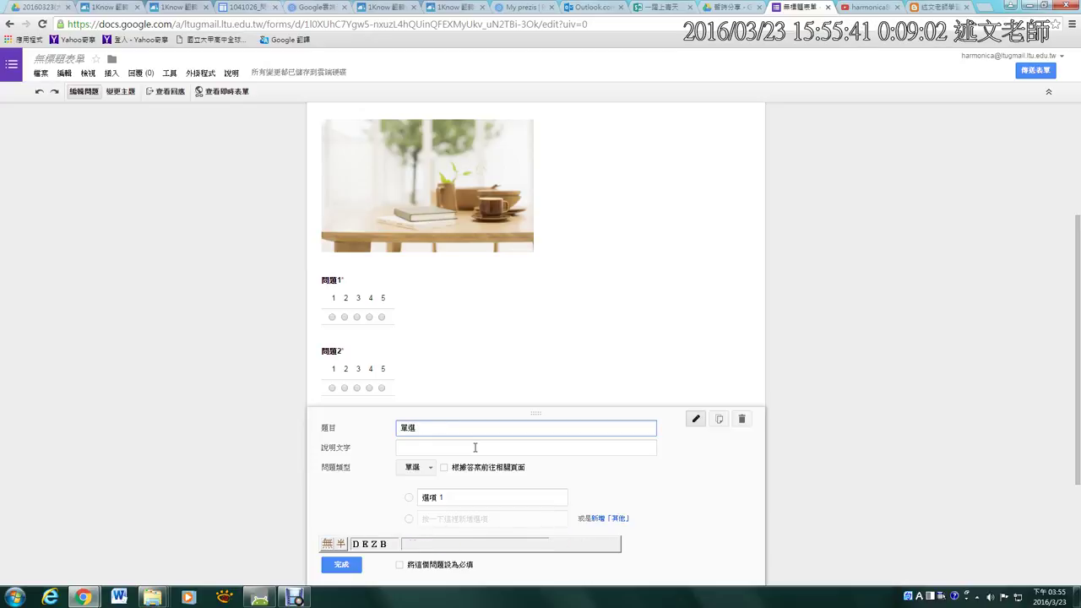
type("題")
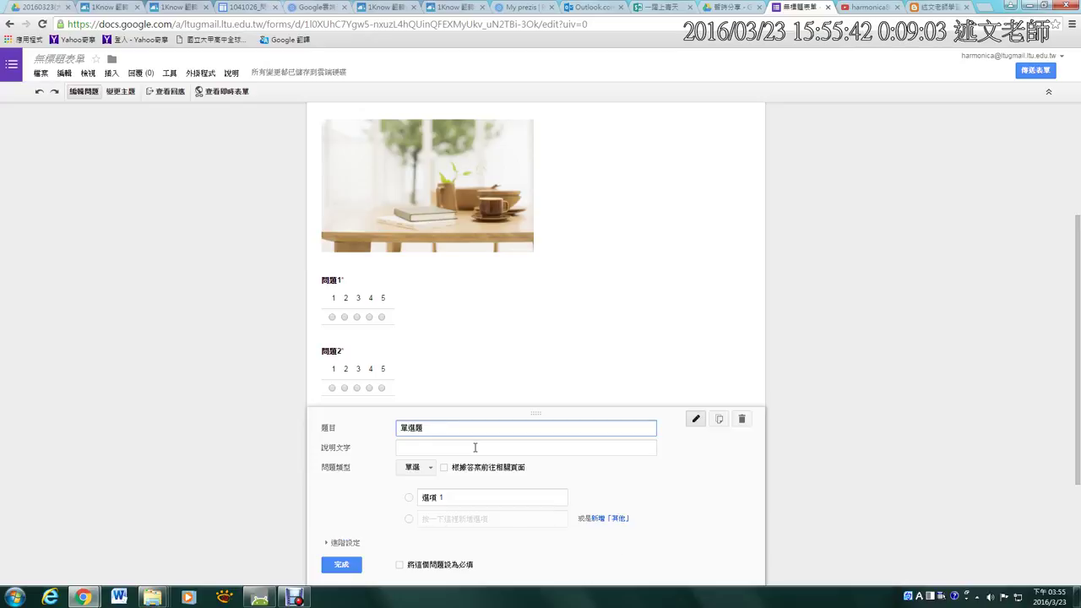
Add 選項 2 as a second answer choice to the 單選題 question.
left_click(433, 499)
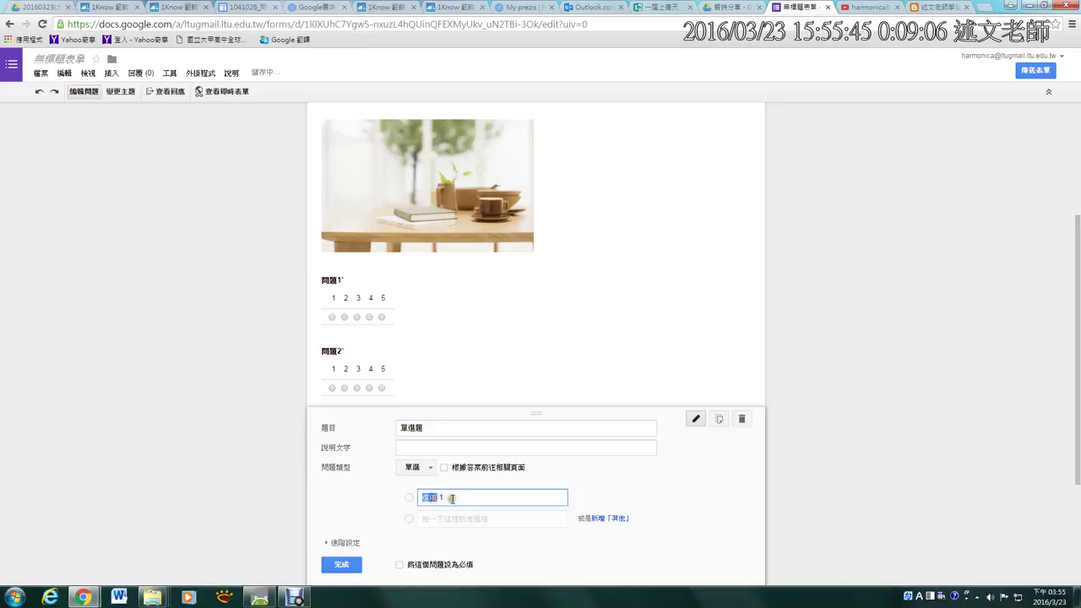
left_click(431, 520)
left_click(436, 521)
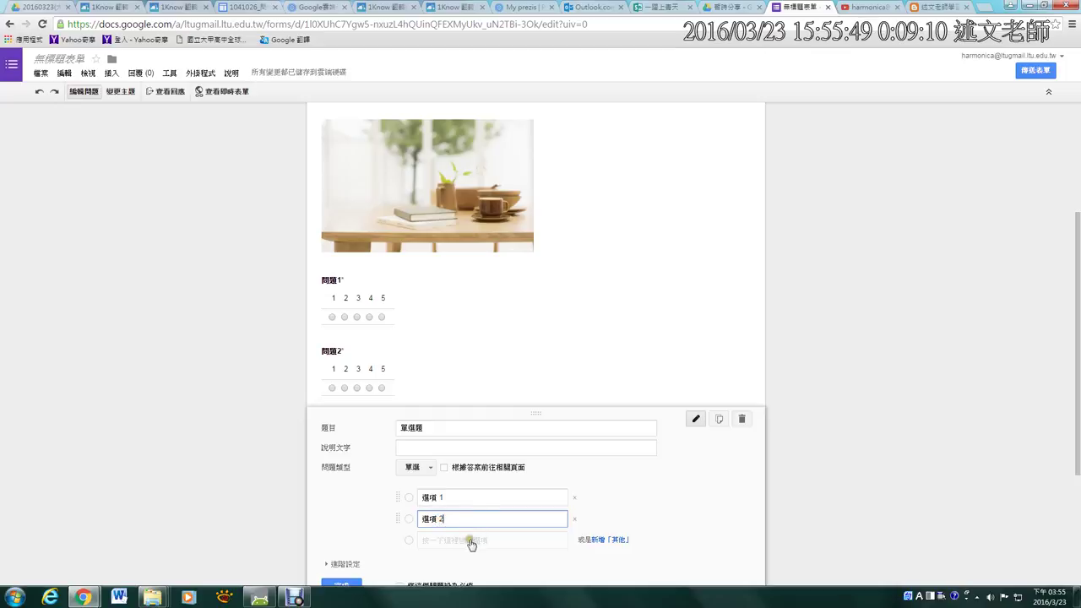
Enable 根據答案前往相關頁面 for the 單選題 question, review the destinations offered for 選項 1 and finish editing it.
scroll(862, 468, "down", 2)
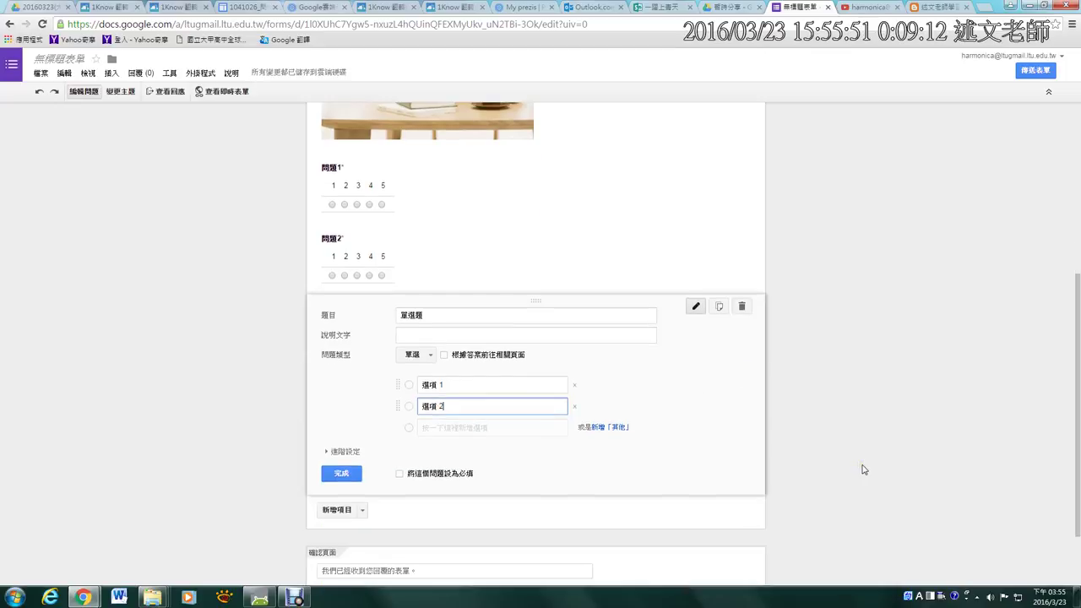
left_click(501, 385)
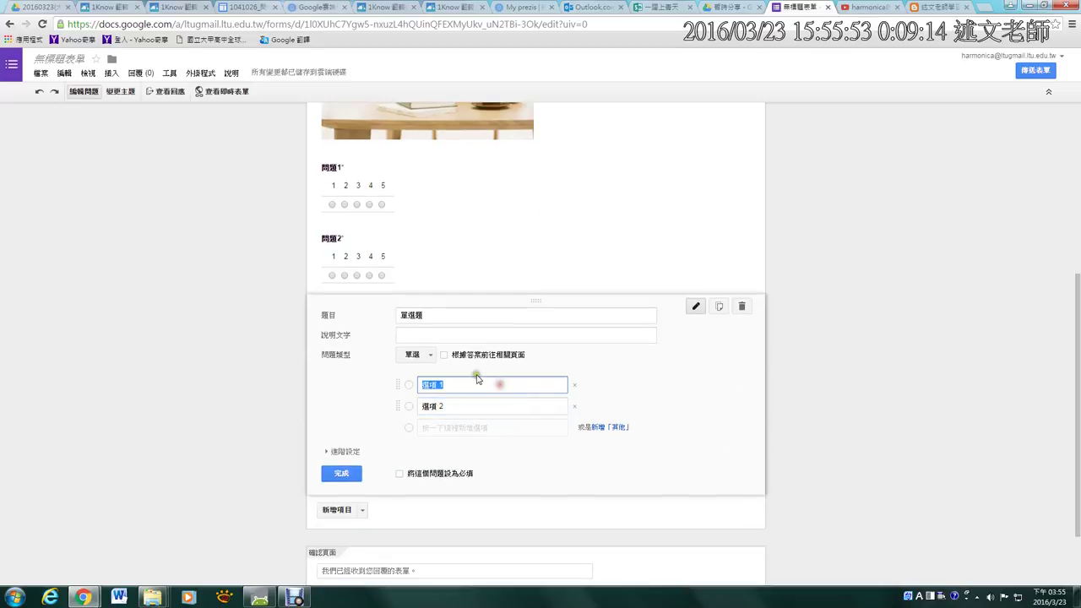
left_click_drag(444, 363, 551, 361)
left_click(444, 356)
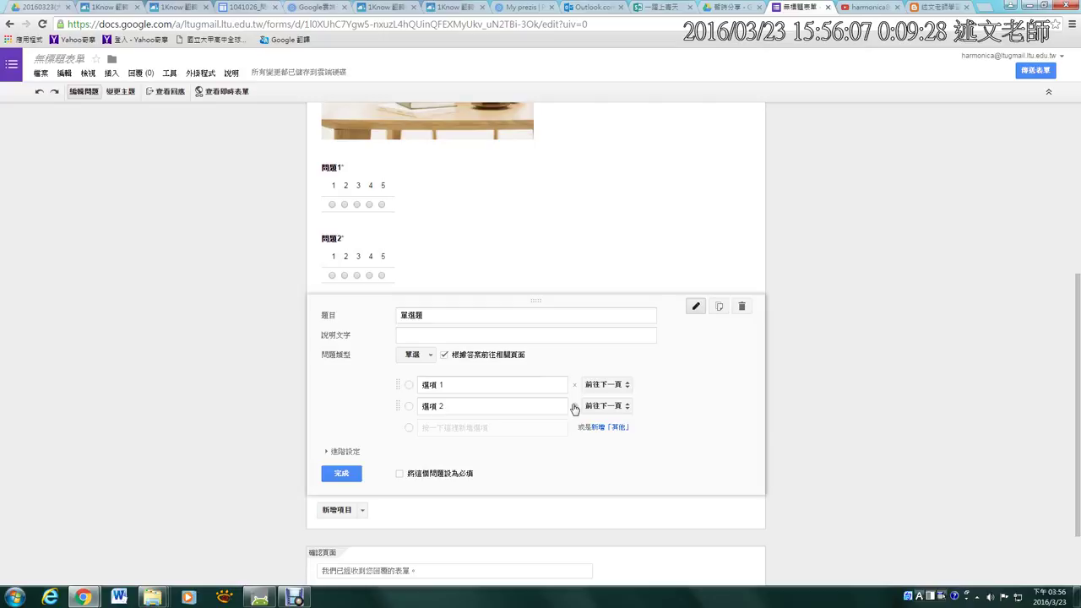
left_click(604, 387)
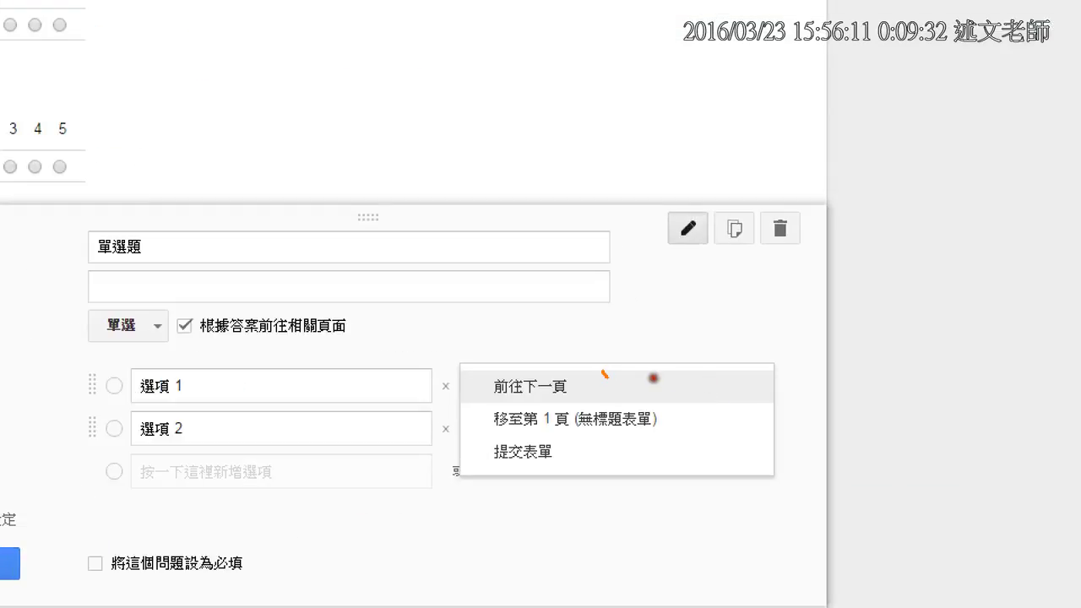
left_click_drag(652, 377, 680, 358)
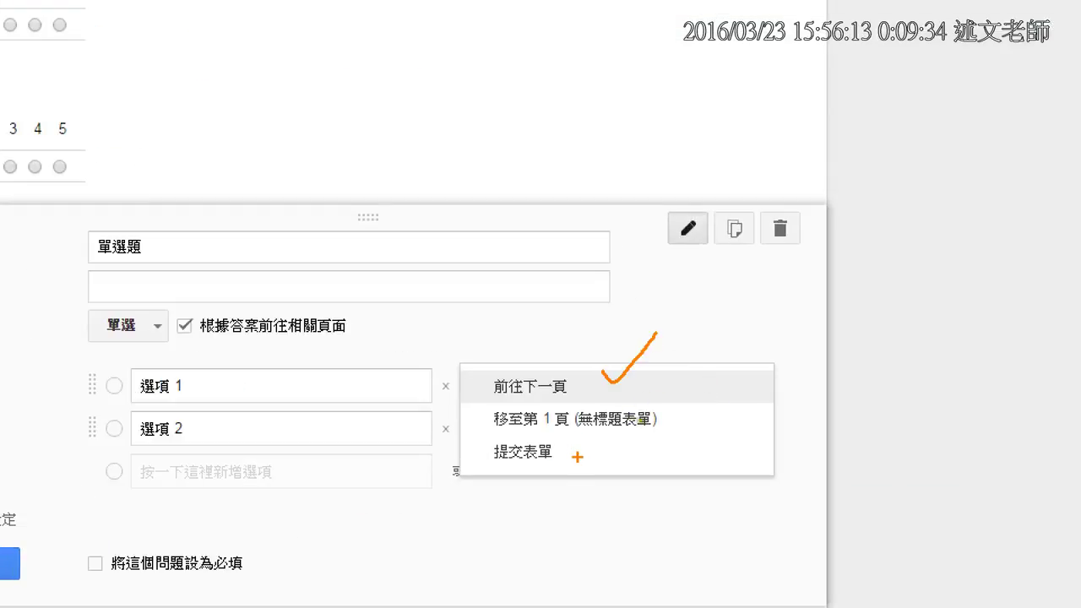
left_click_drag(578, 458, 633, 452)
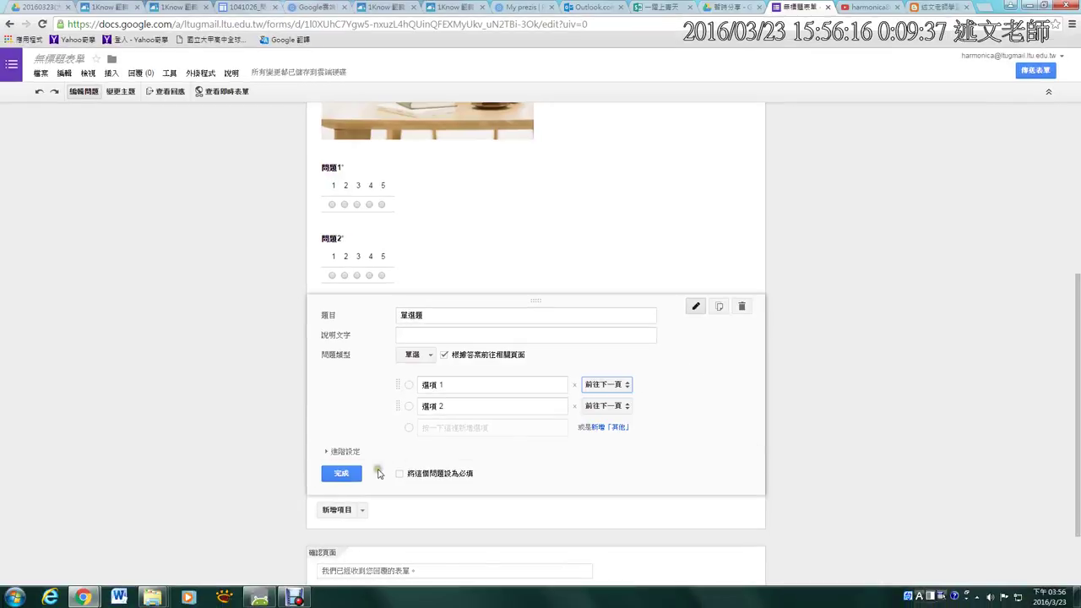
left_click(10, 564)
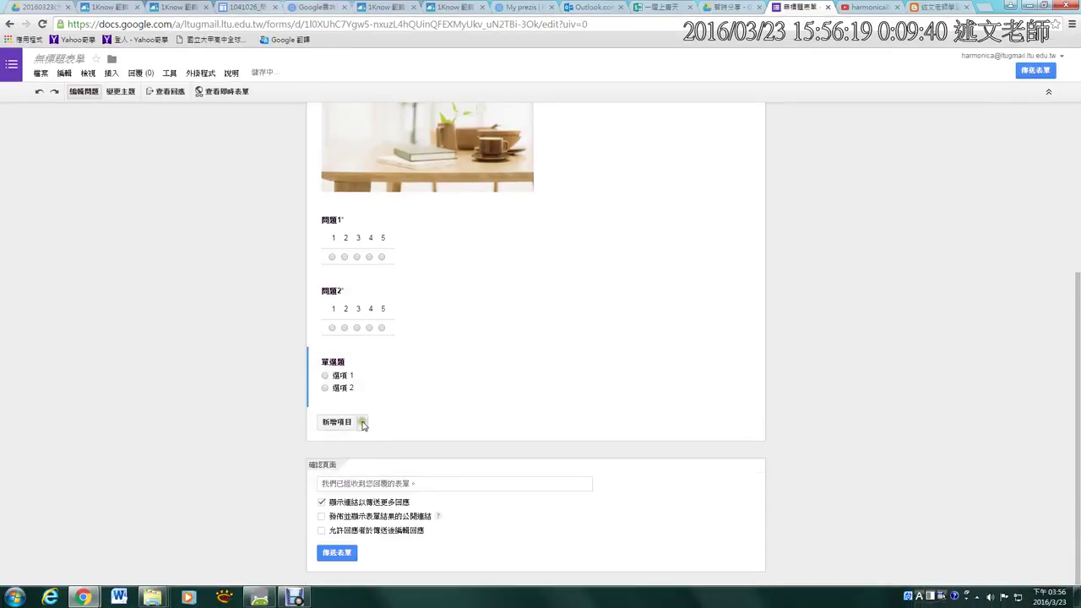
Add a section header below 單選題 and title it A群組.
left_click(362, 422)
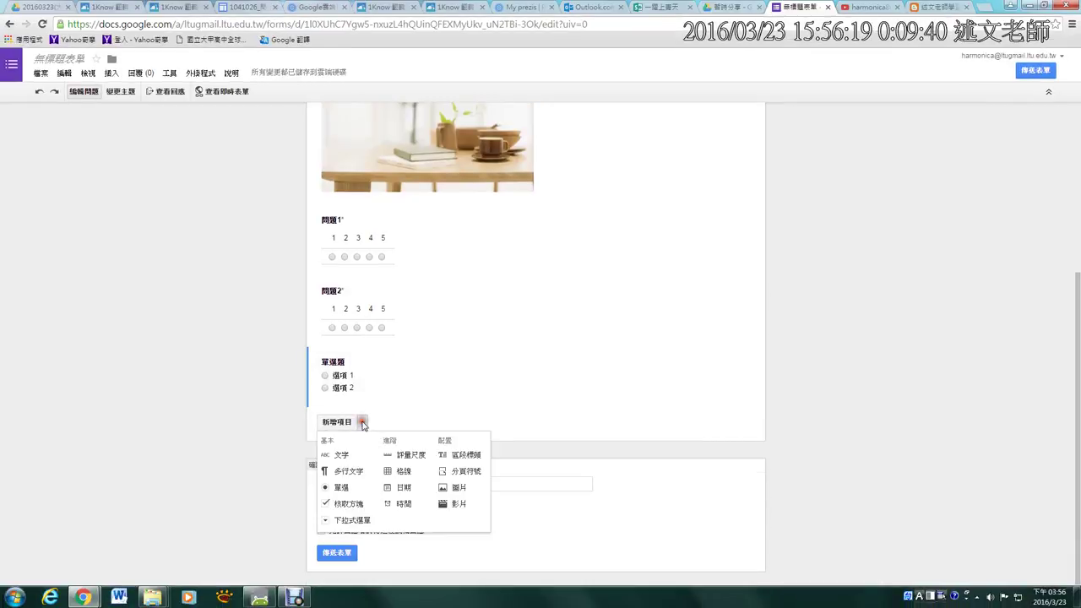
left_click(472, 454)
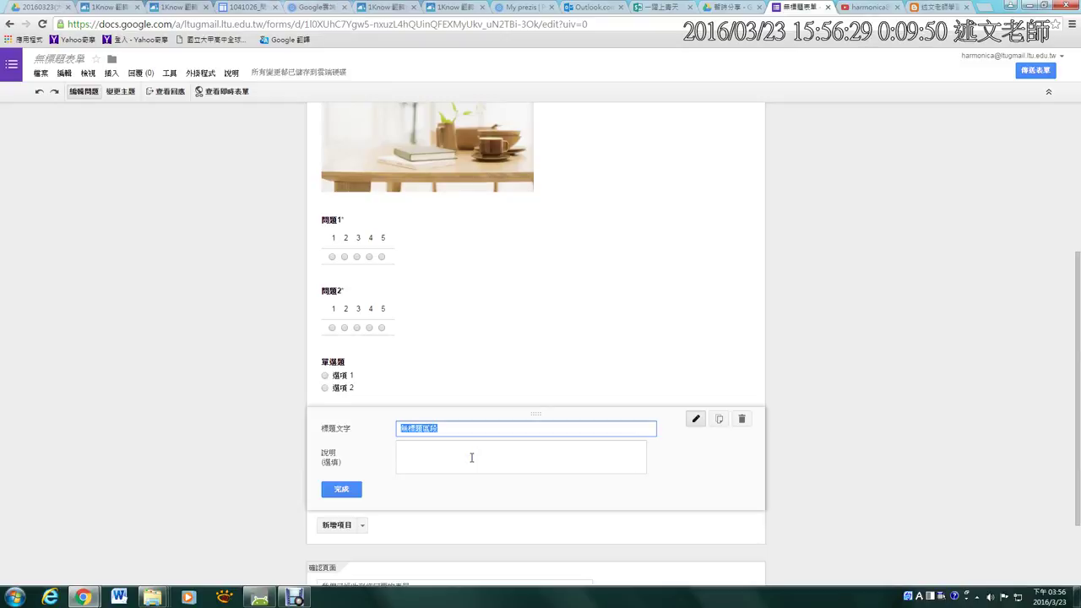
type("A")
type("群")
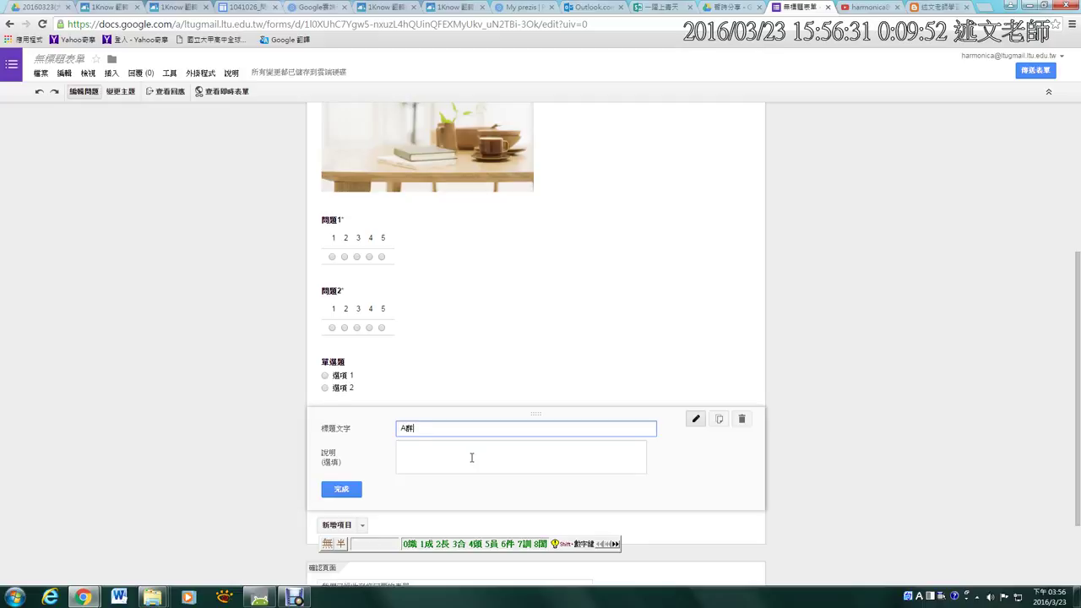
type("組")
left_click(343, 489)
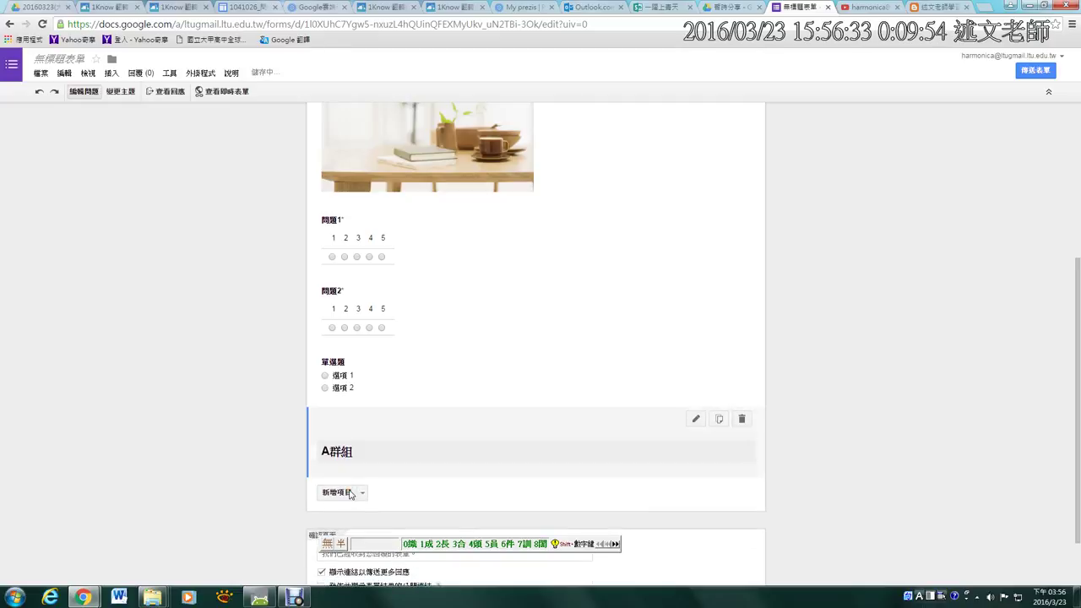
Add a second section header below A群組 and title it B群組.
left_click(352, 493)
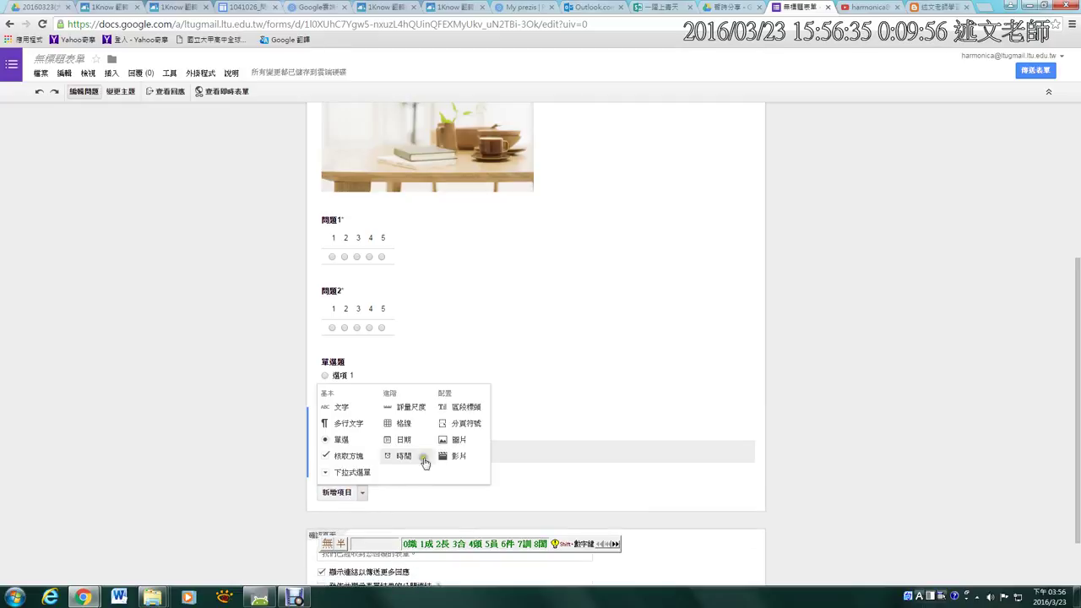
left_click(453, 412)
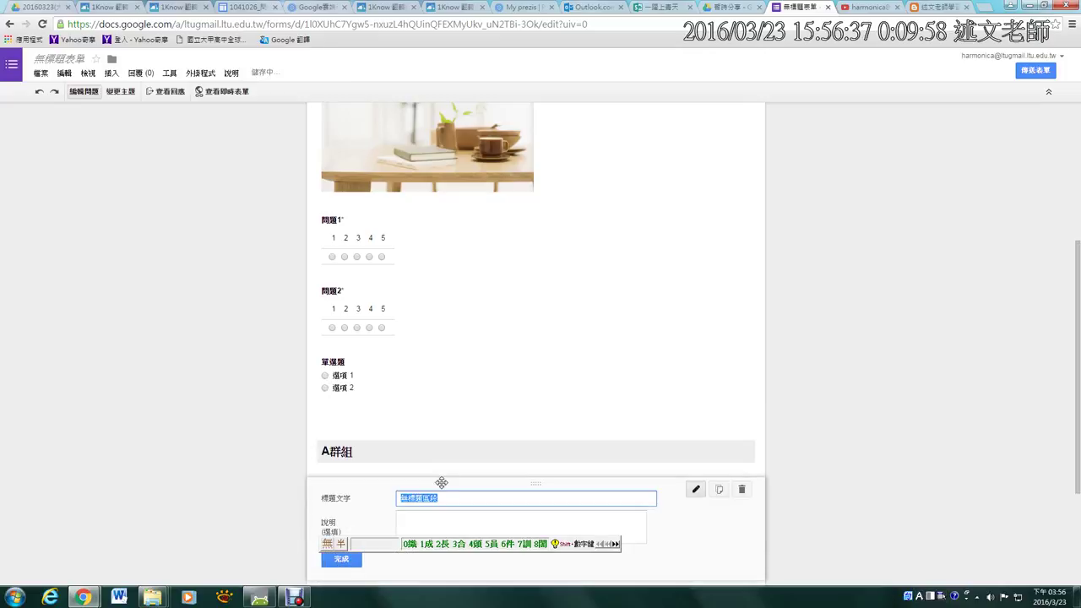
type("B群組")
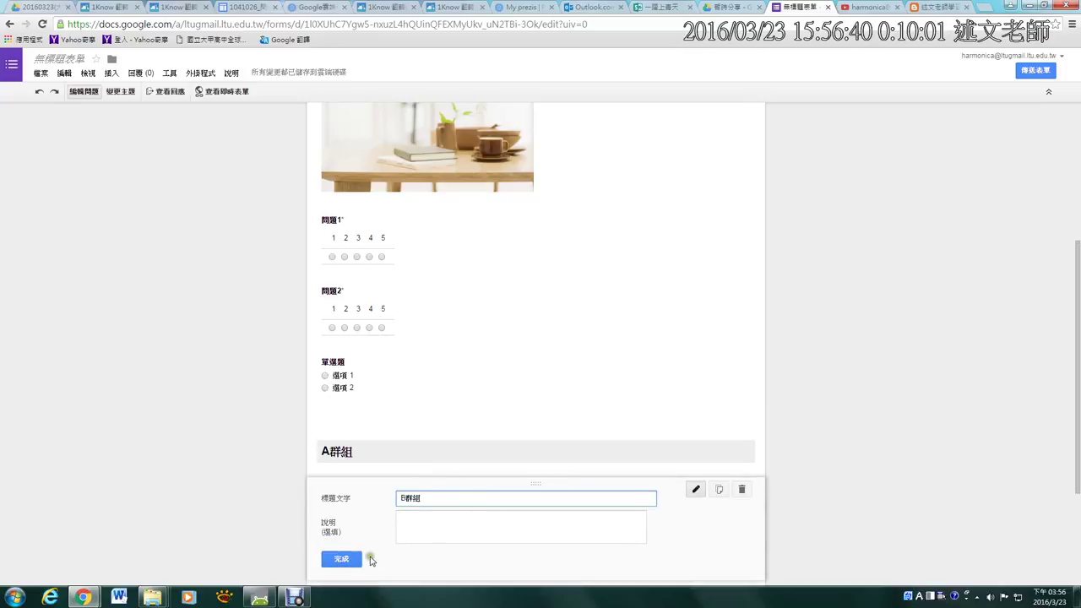
left_click(358, 559)
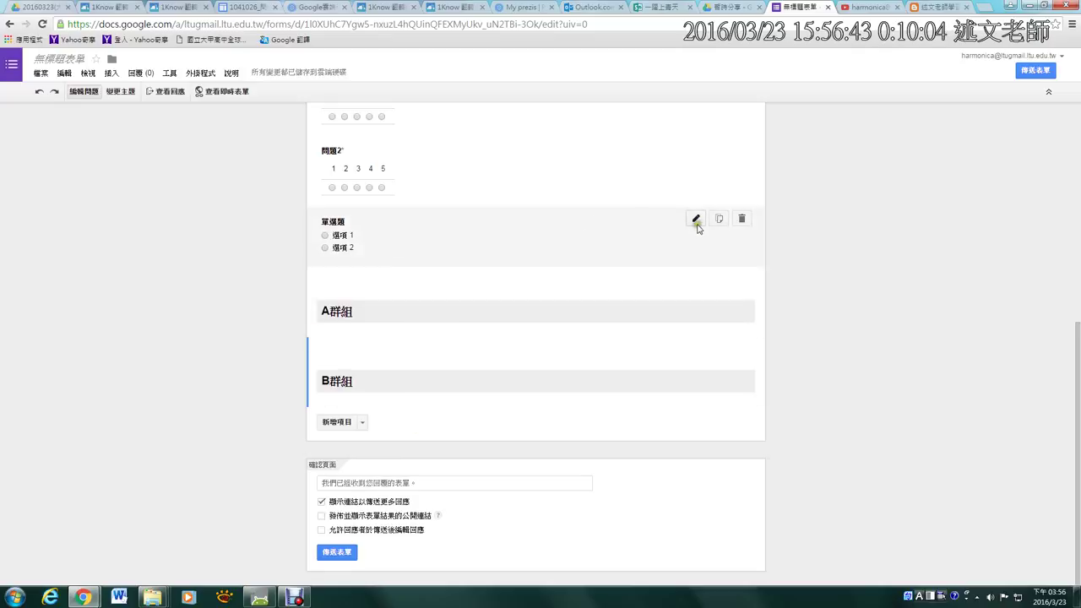
Reopen the 單選題 question, check which destinations 選項 1 and 選項 2 can jump to, and close it.
left_click(697, 220)
left_click(623, 295)
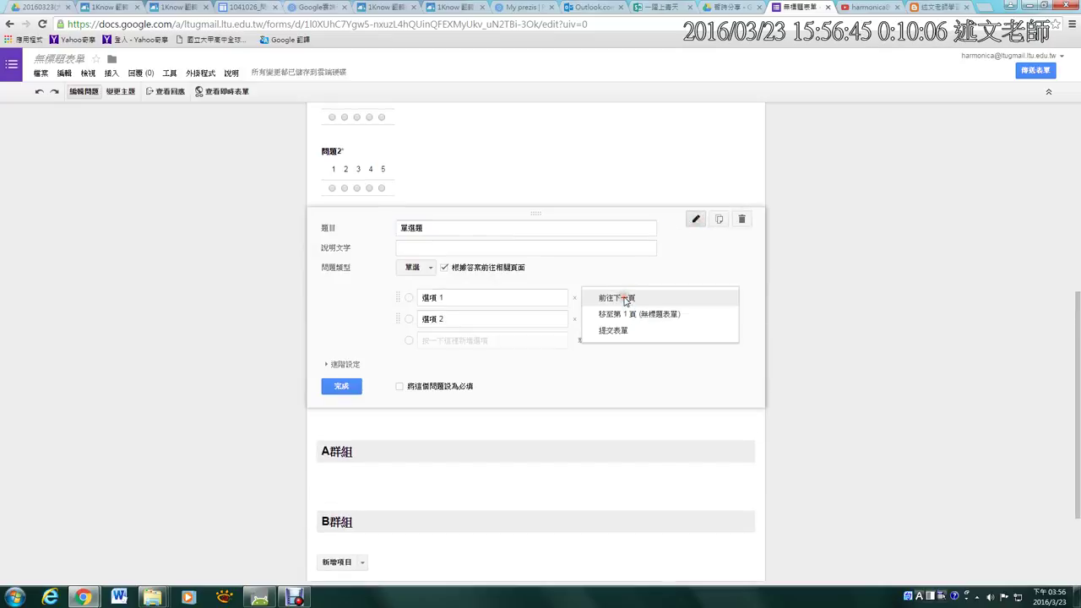
left_click(617, 298)
left_click(631, 320)
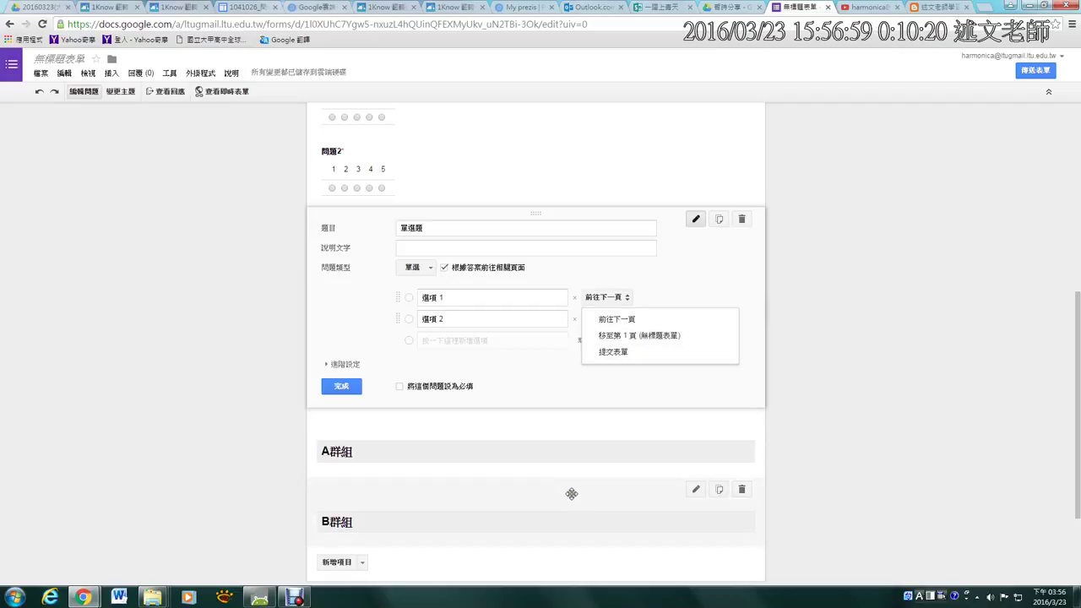
left_click(342, 387)
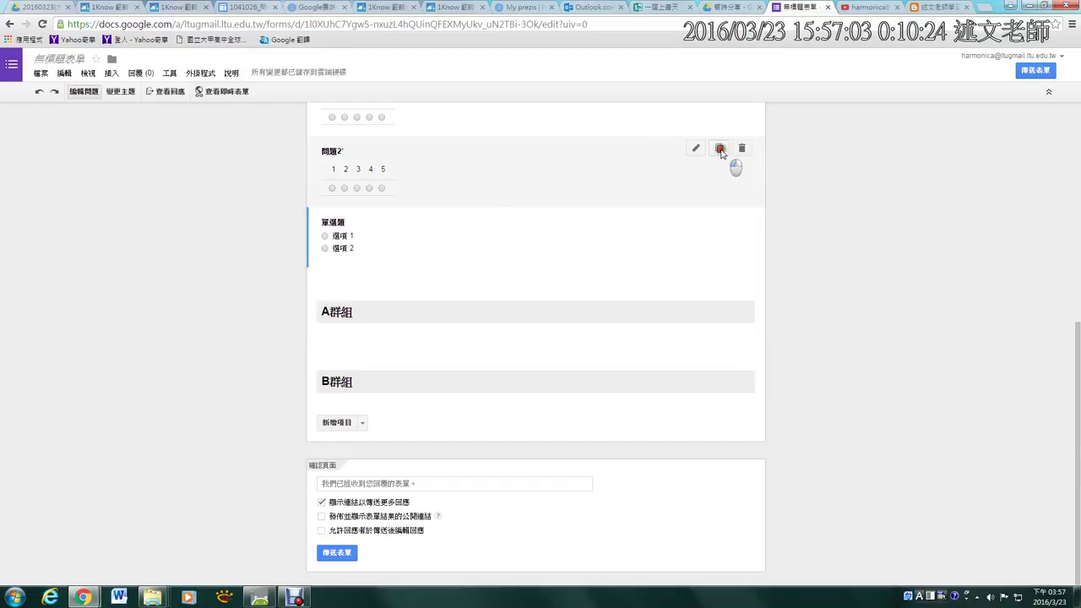
Duplicate the 問題2 scale question and move the copy between the A群組 and B群組 headers.
left_click(719, 152)
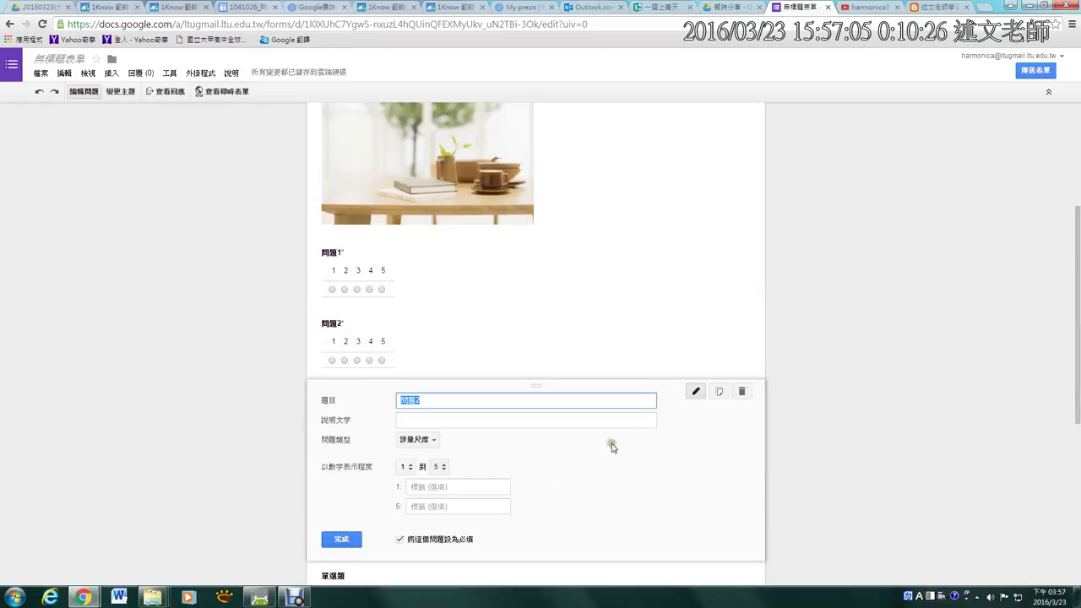
left_click(342, 539)
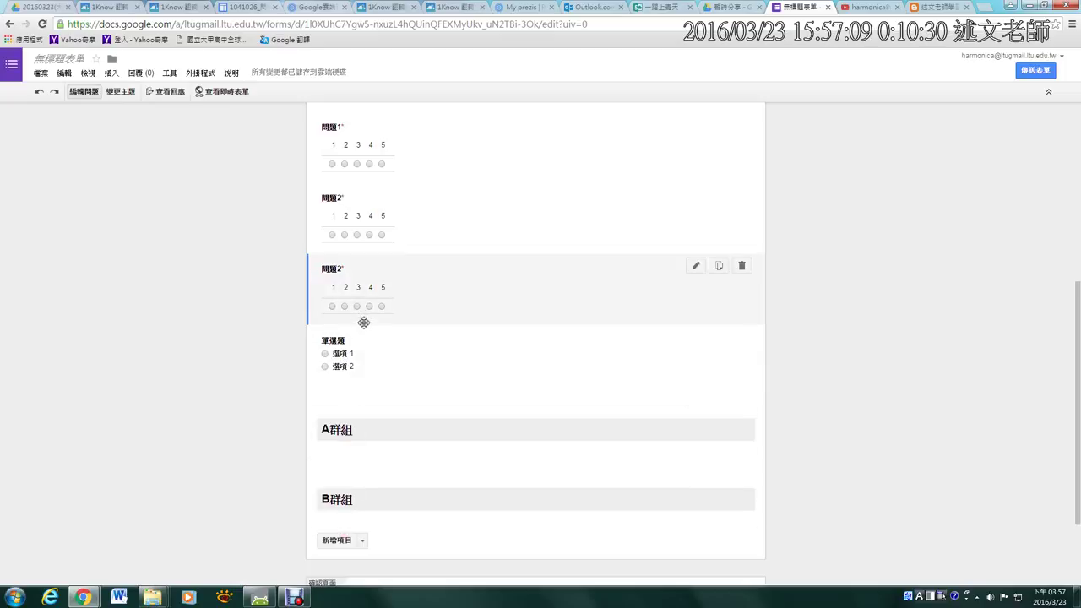
left_click_drag(365, 268, 373, 424)
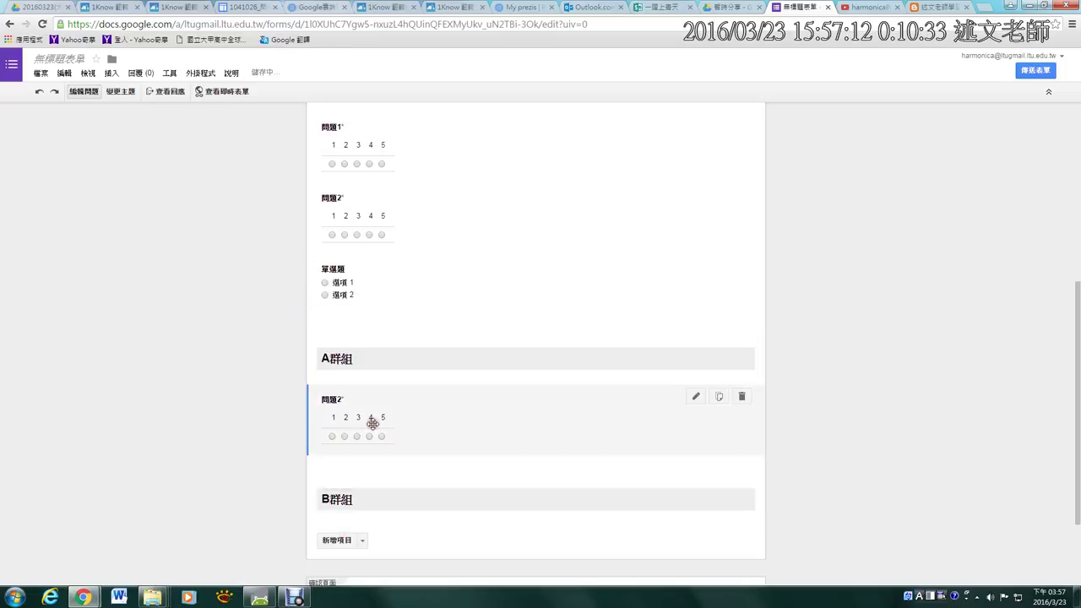
Recheck the jump destinations for both options of the 單選題 question, make the question required and finish editing it.
left_click(386, 299)
left_click(614, 345)
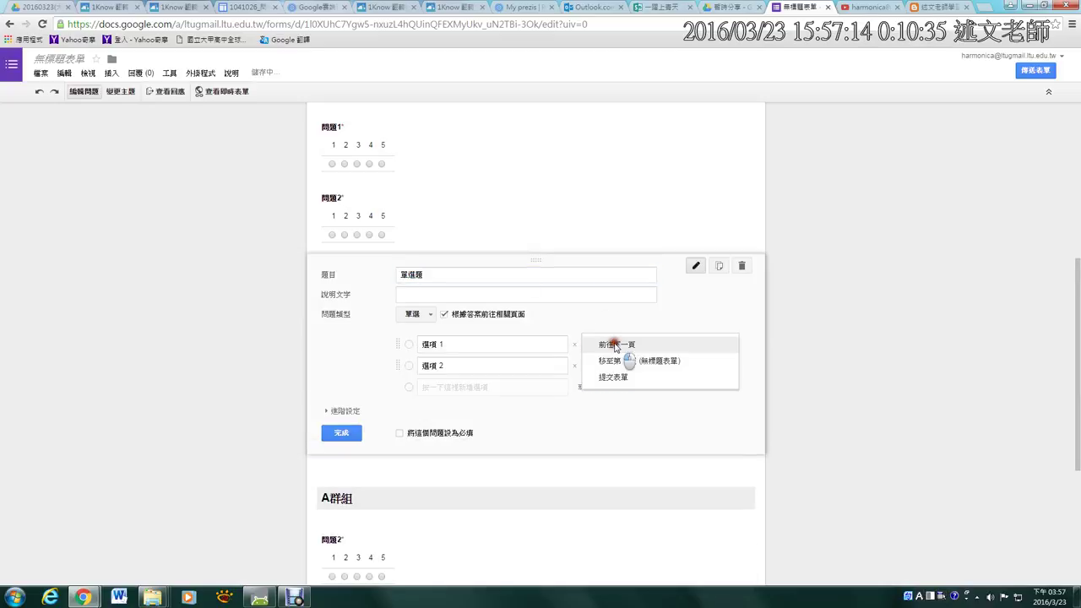
left_click(697, 321)
left_click(632, 366)
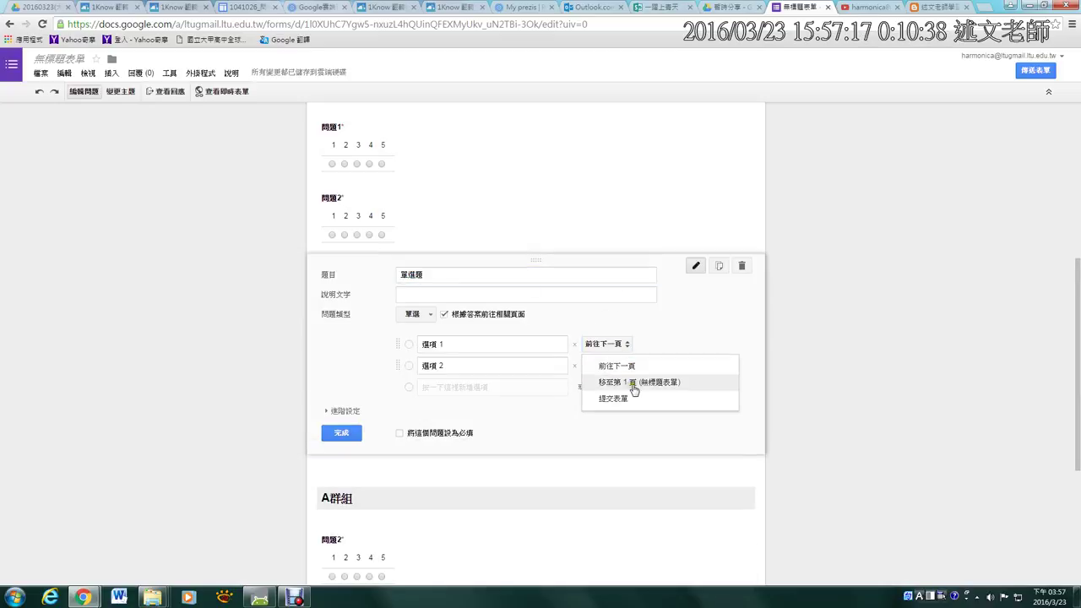
left_click(666, 319)
left_click(620, 345)
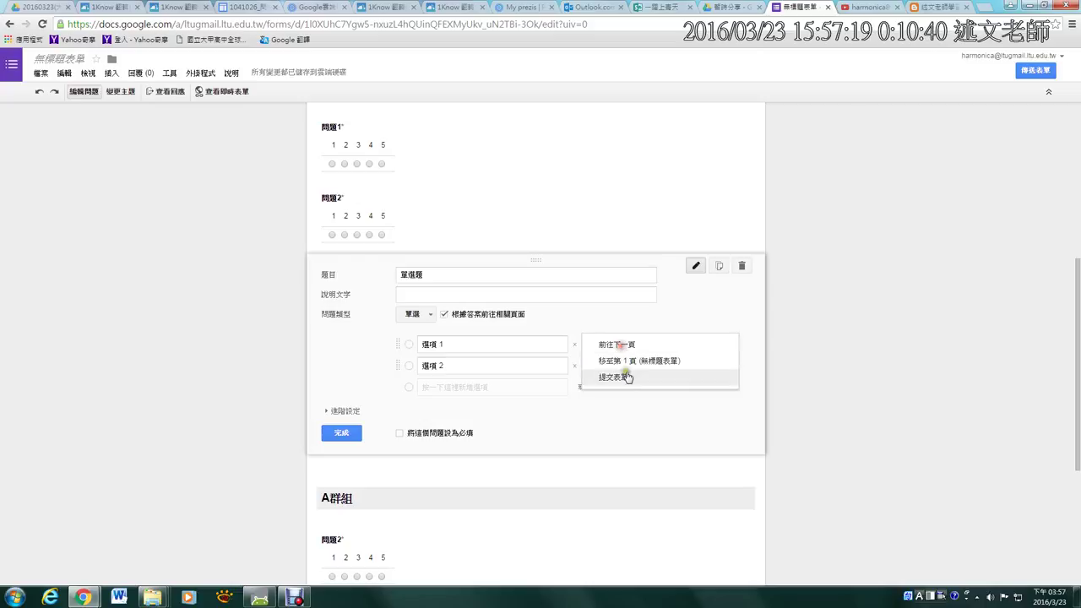
left_click(660, 323)
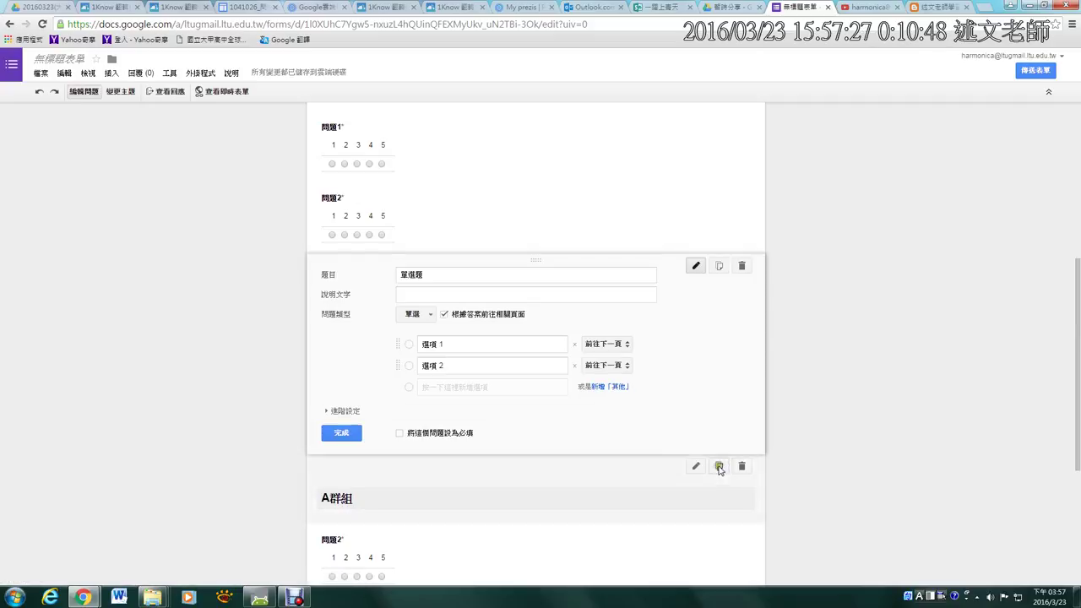
left_click(415, 431)
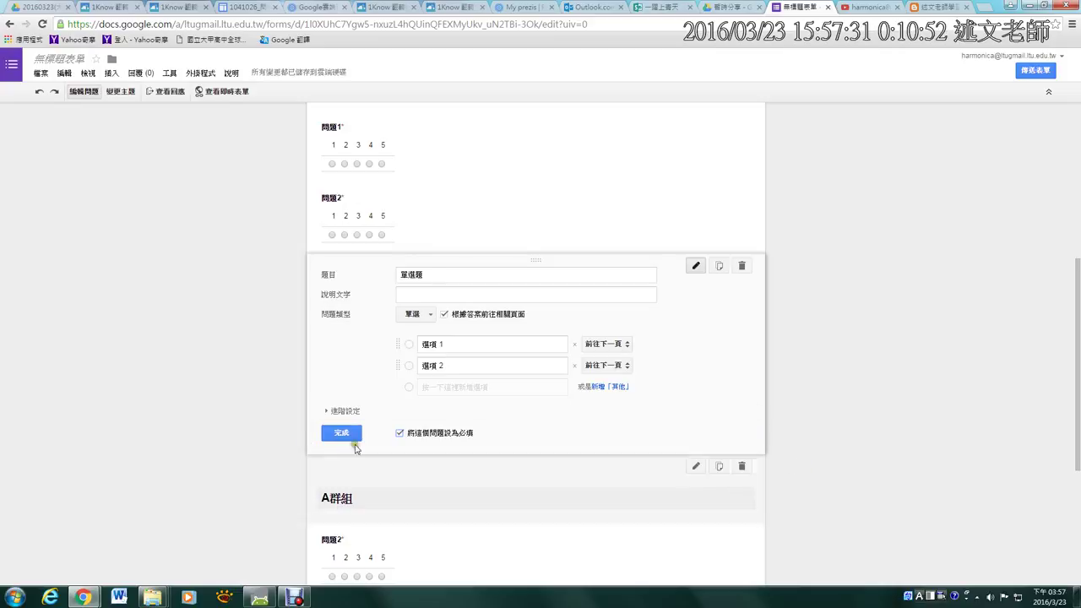
left_click(345, 435)
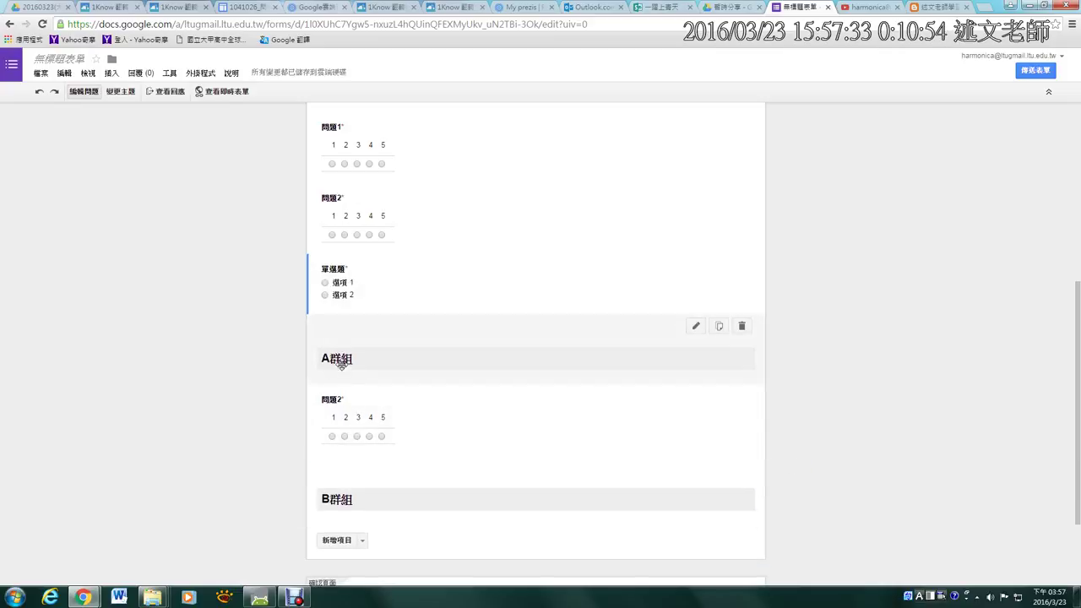
Add a page break at the end of the form and title the new page A群組頁面.
left_click(363, 540)
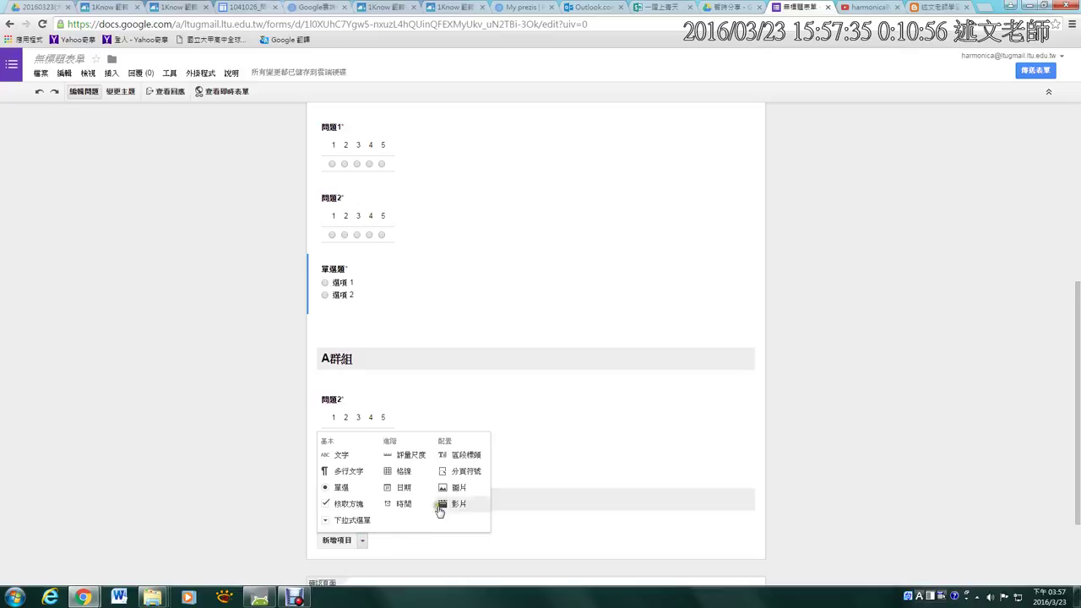
left_click(470, 473)
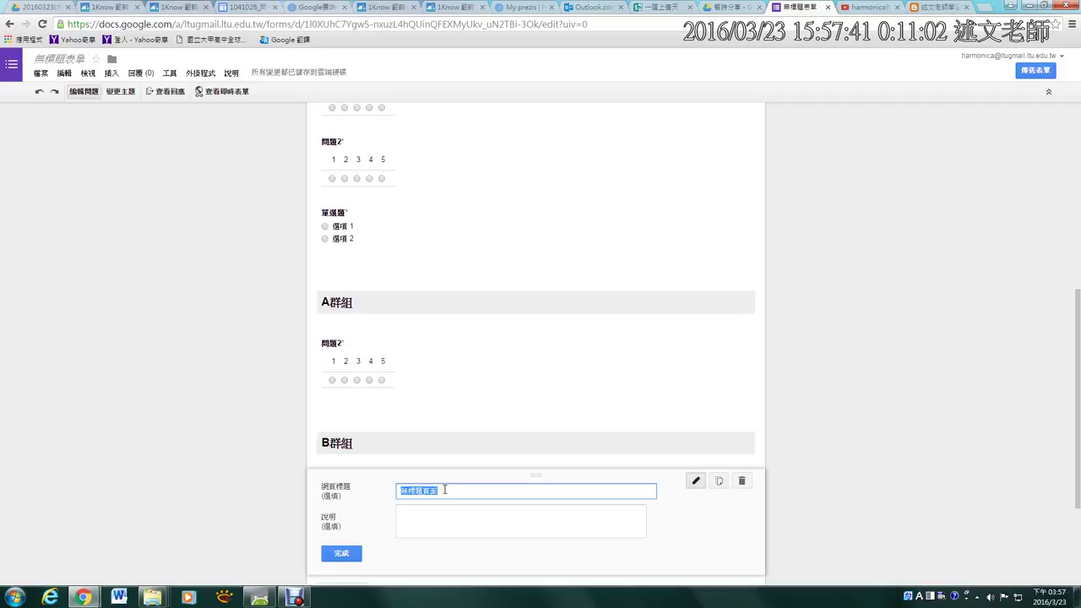
type("m")
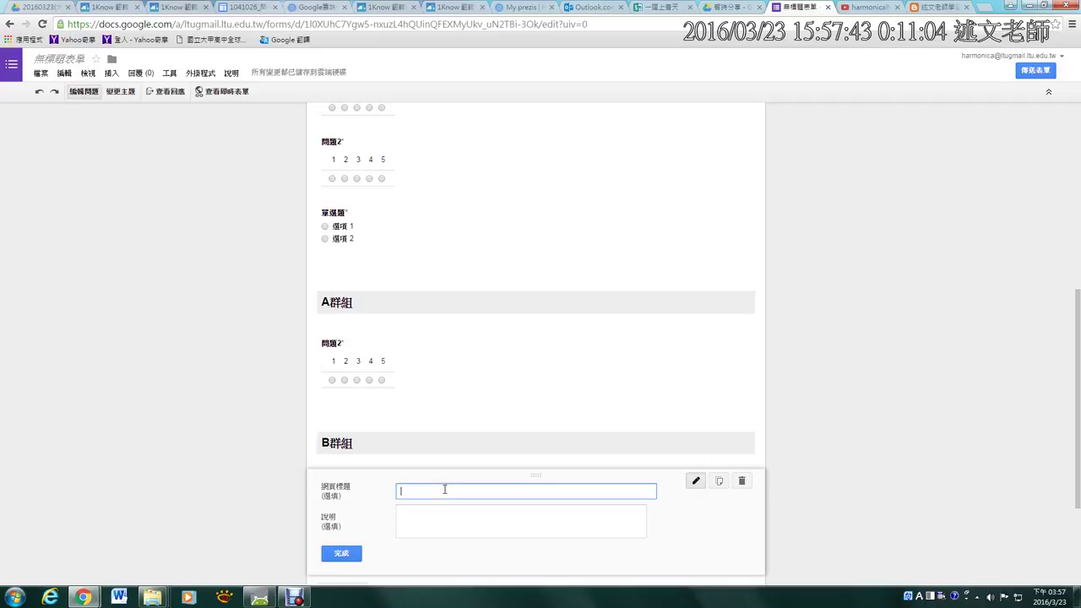
type("群組")
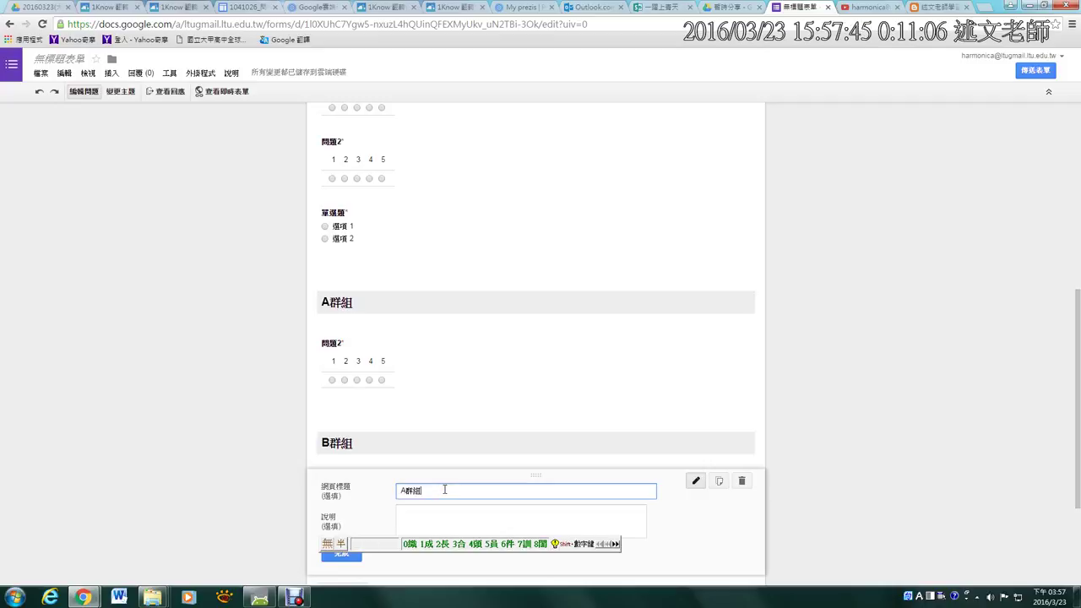
type("頁面")
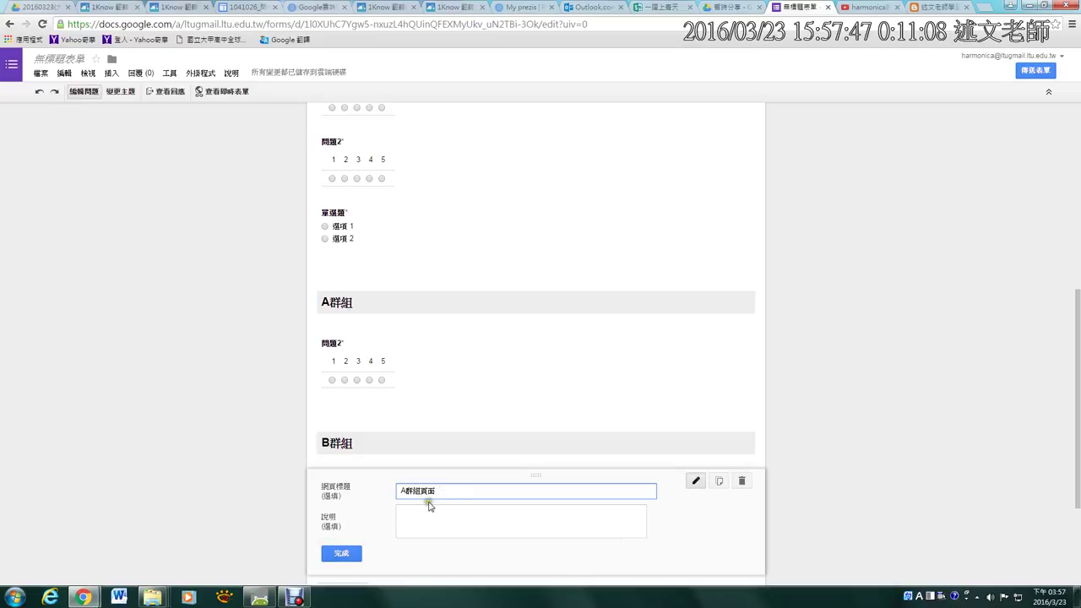
left_click(338, 554)
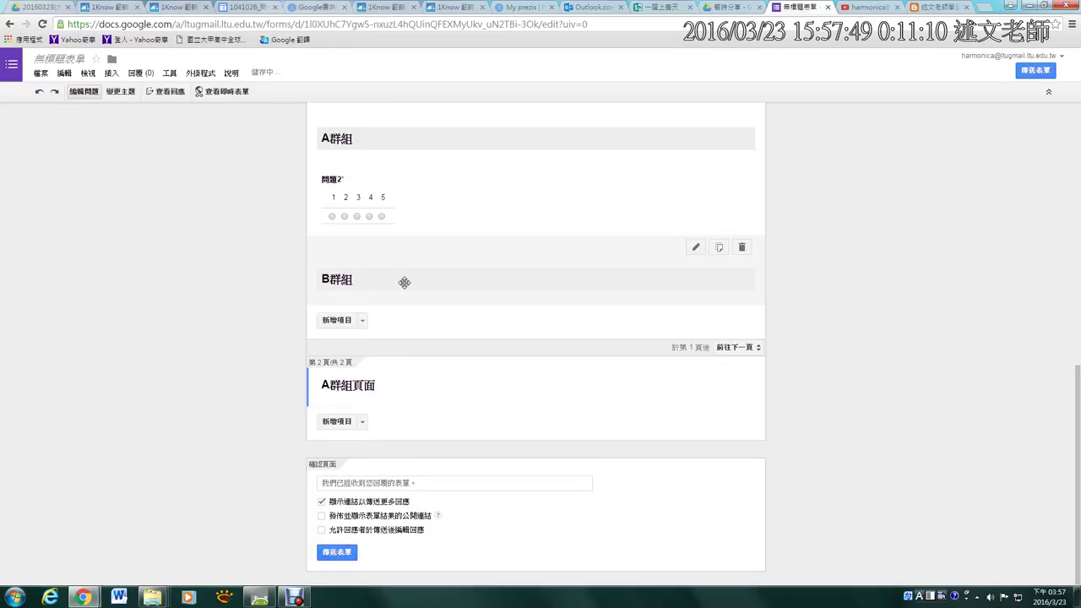
Delete the B群組 and A群組 section headers from the first page.
left_click(742, 247)
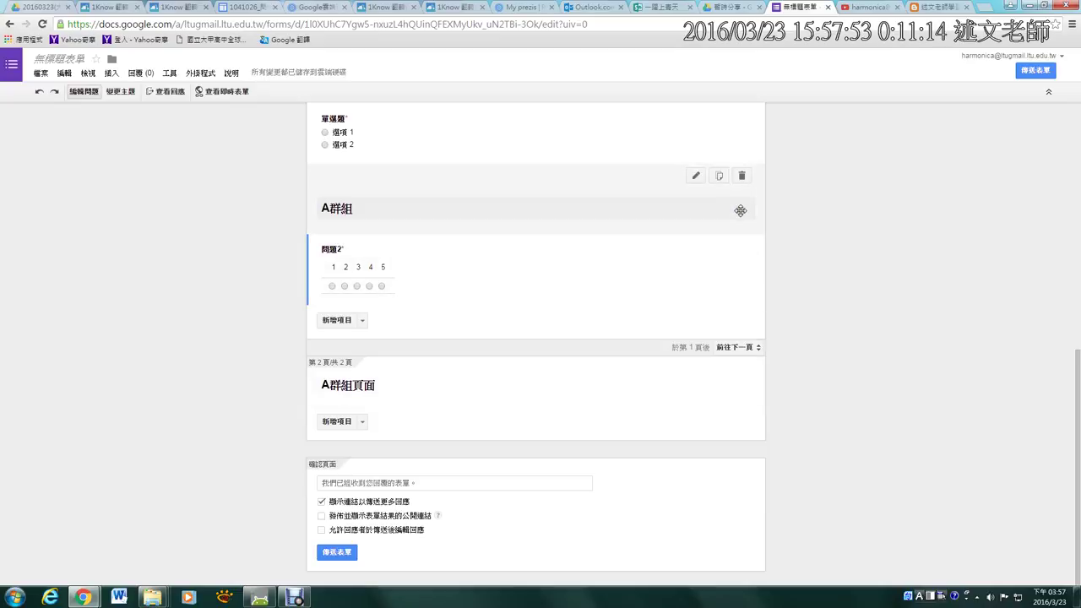
left_click(742, 176)
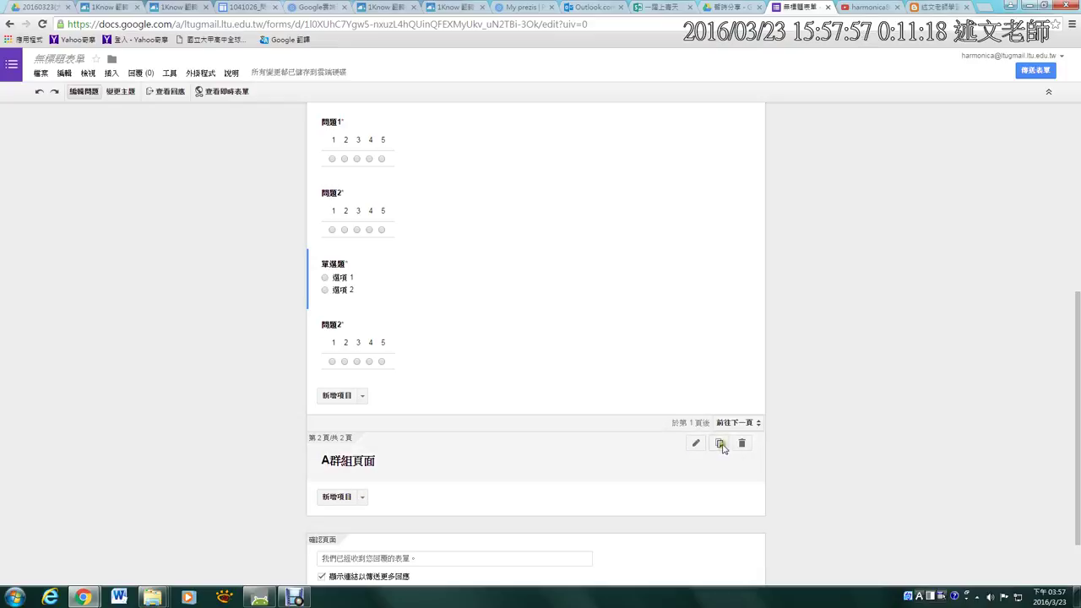
Duplicate the A群組頁面 page and title the copy B群組頁面.
left_click(695, 445)
left_click(406, 505)
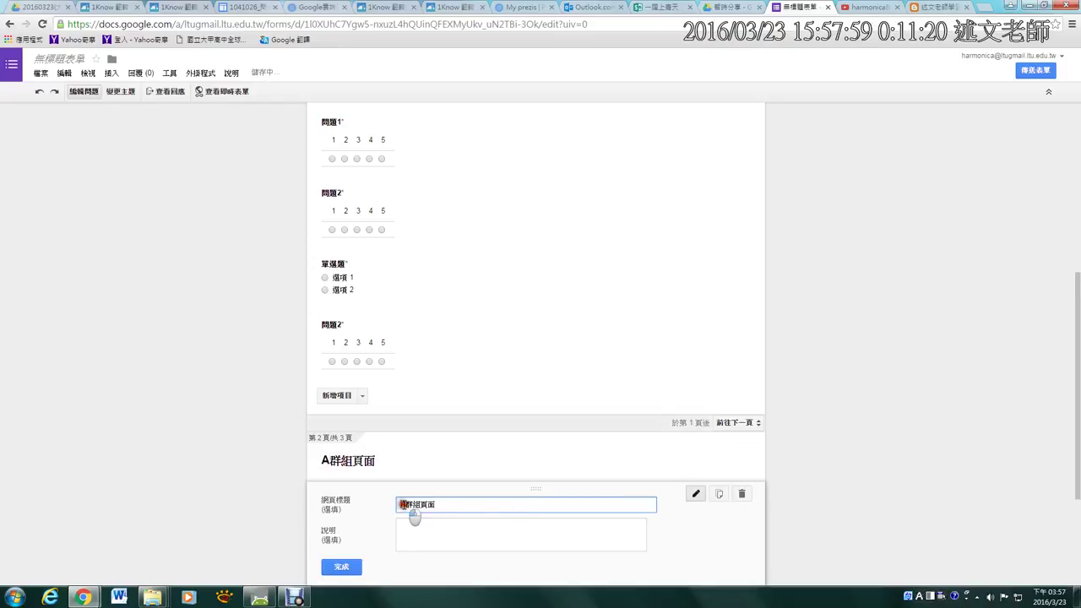
left_click_drag(411, 506, 400, 504)
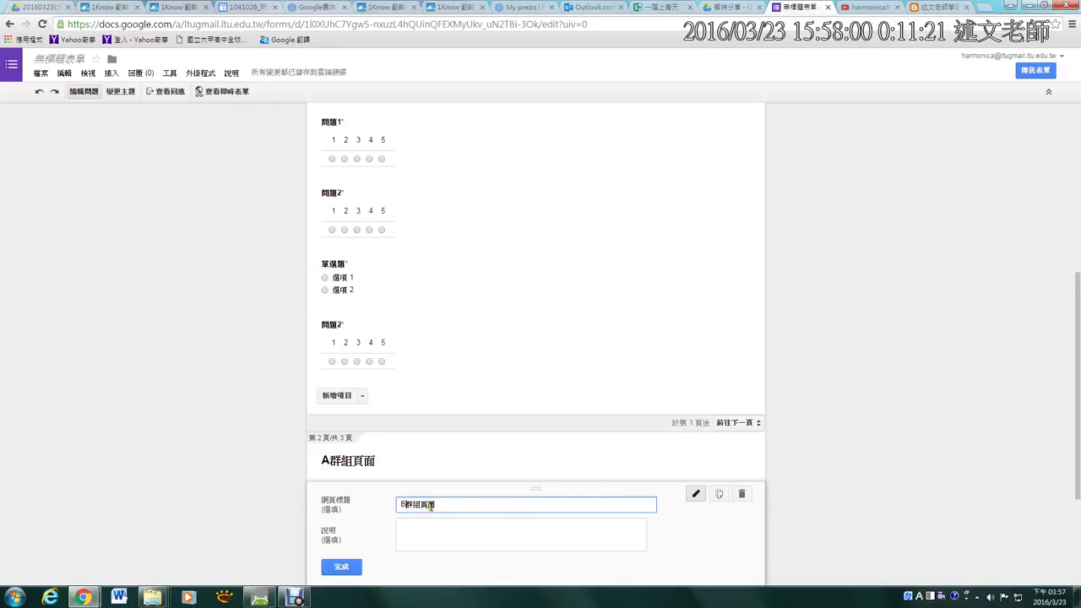
left_click(342, 567)
Reopen the 單選題 question and check which pages 選項 1 can jump to.
scroll(264, 434, "up", 2)
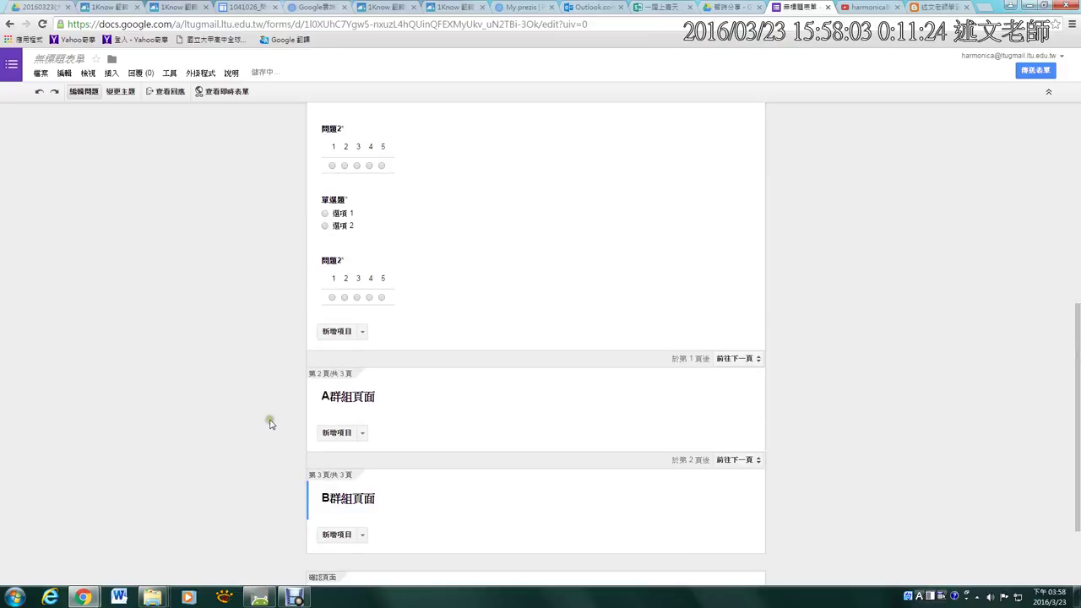
left_click(366, 234)
left_click(622, 277)
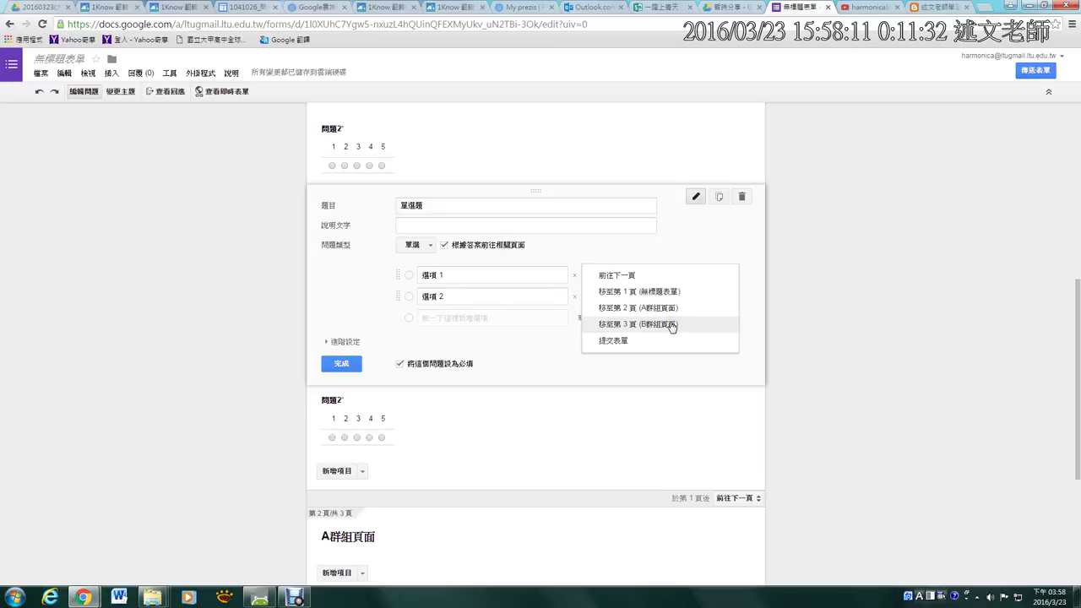
left_click(843, 297)
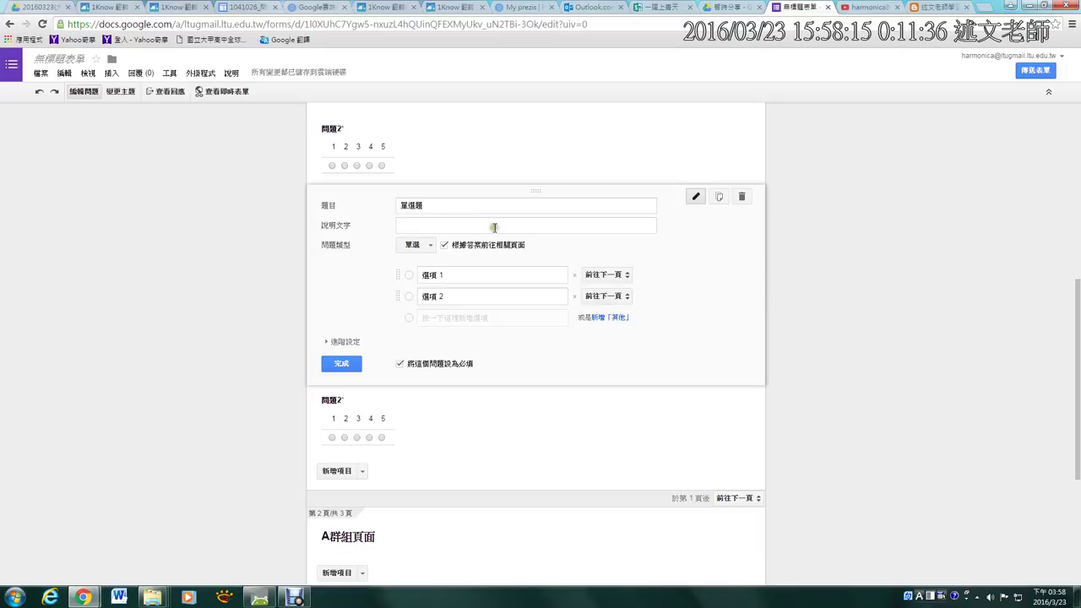
Preview the live form, close the preview, and view the available form themes.
left_click(224, 92)
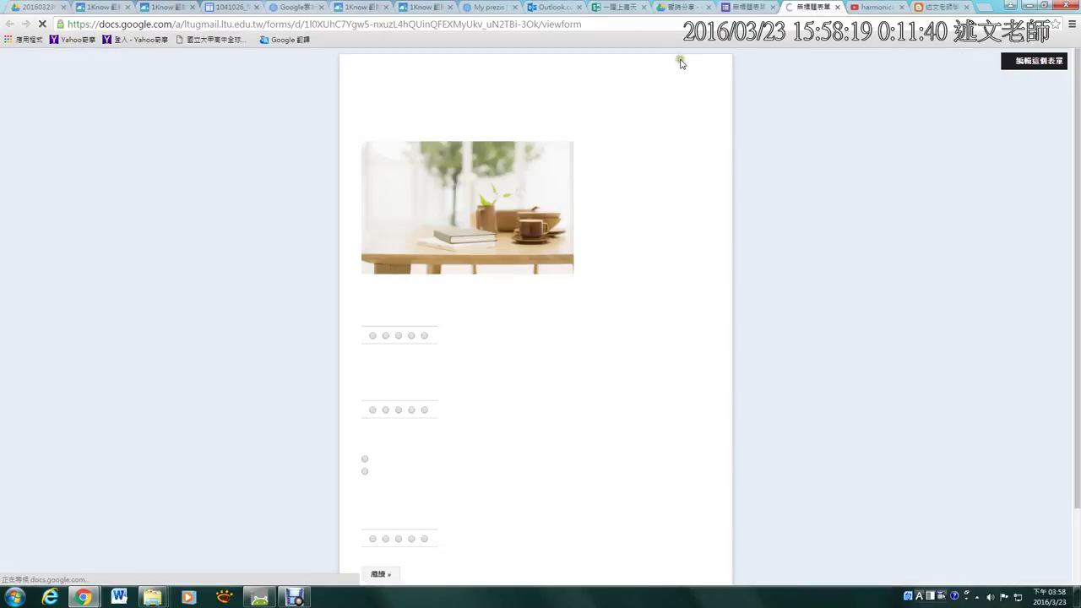
left_click(839, 7)
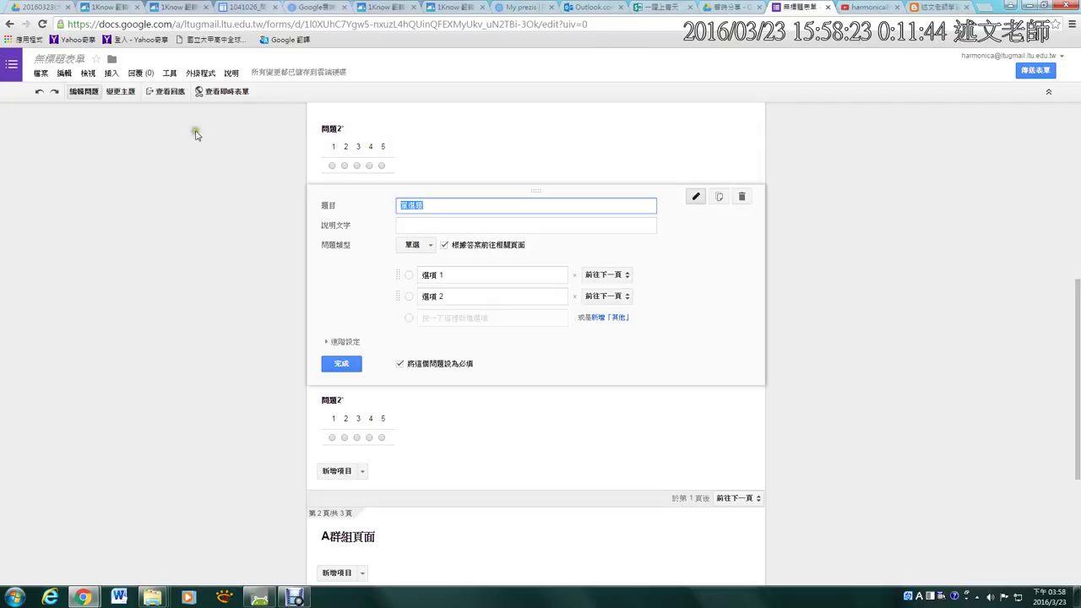
left_click(120, 91)
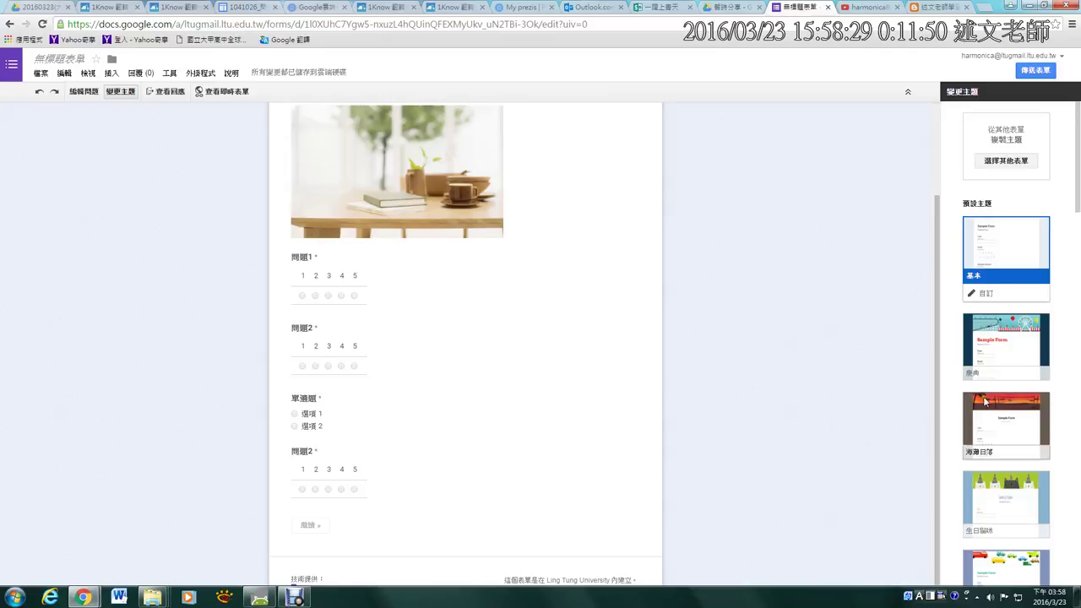
Examine the response destination settings for storing answers in a new spreadsheet, and leave them without creating one.
left_click(146, 73)
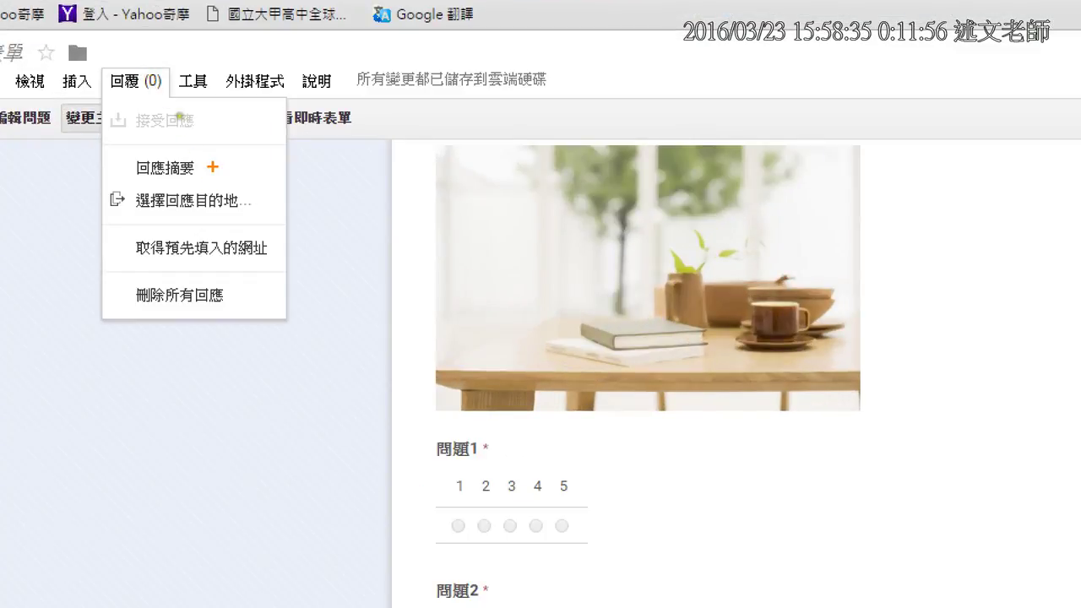
left_click_drag(250, 196, 322, 160)
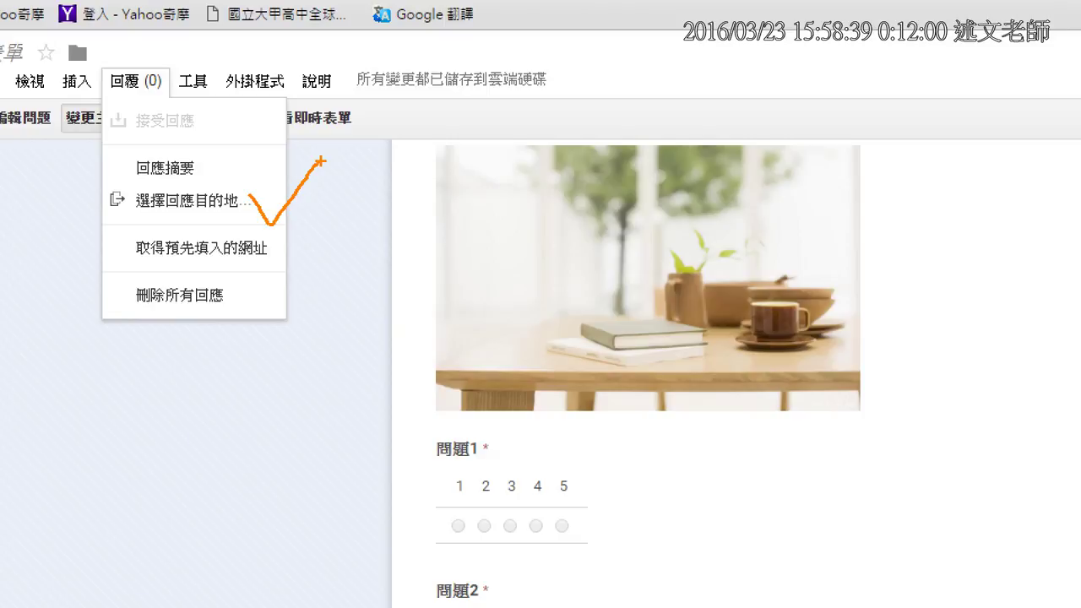
key("Escape")
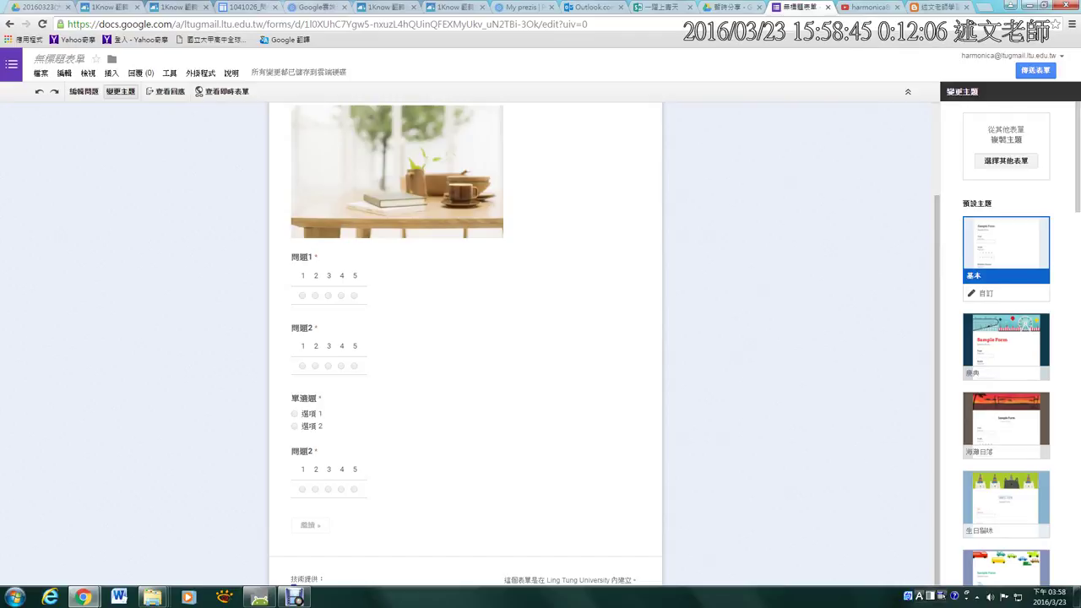
left_click(145, 72)
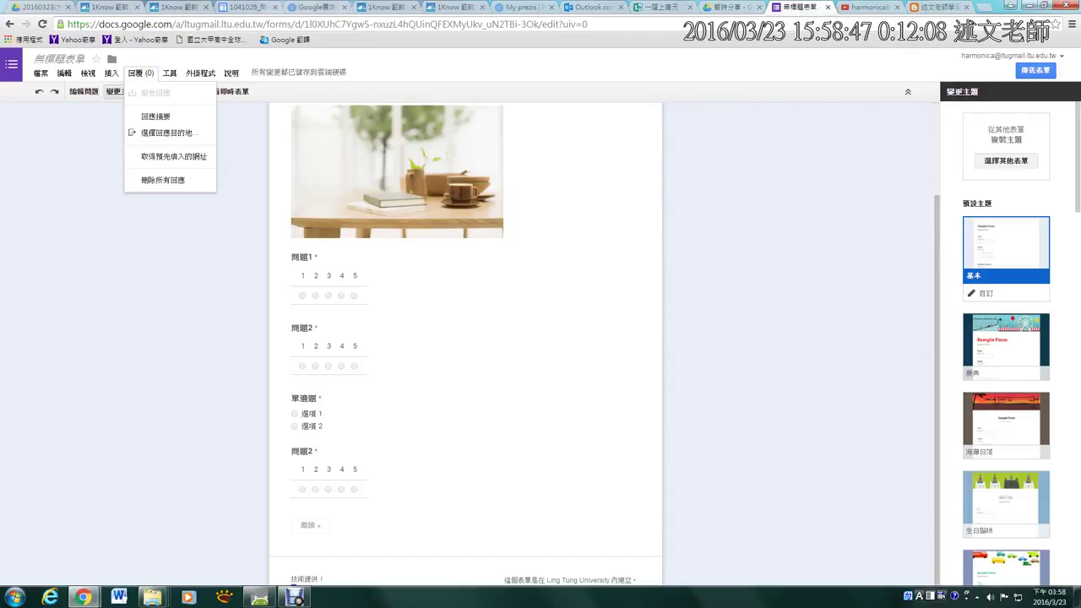
left_click(180, 133)
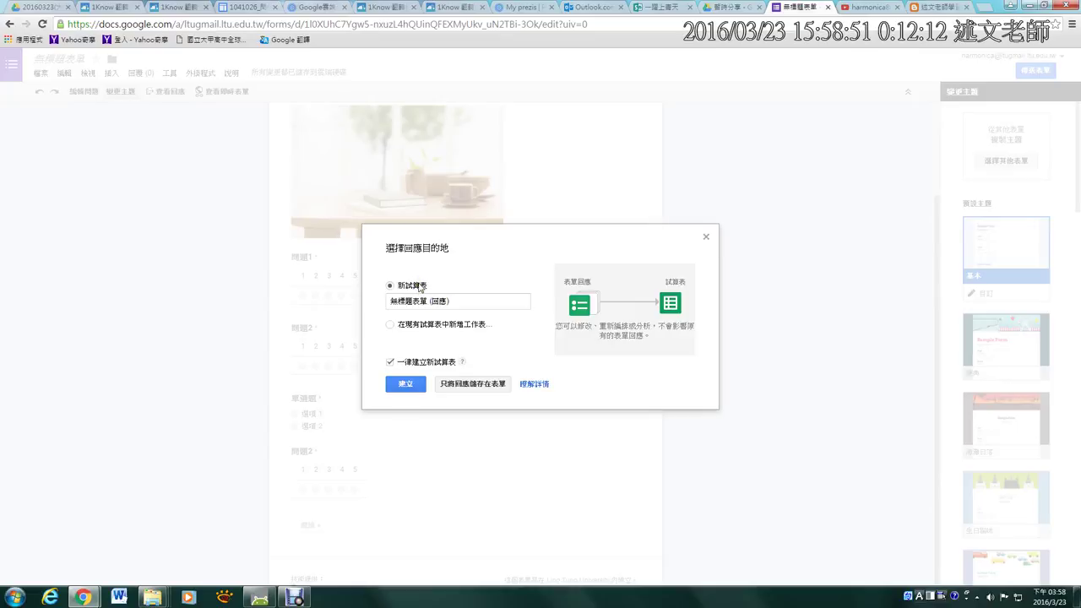
mouse_move(461, 298)
left_mouse_down()
mouse_move(426, 322)
mouse_move(374, 283)
mouse_move(463, 314)
left_mouse_up()
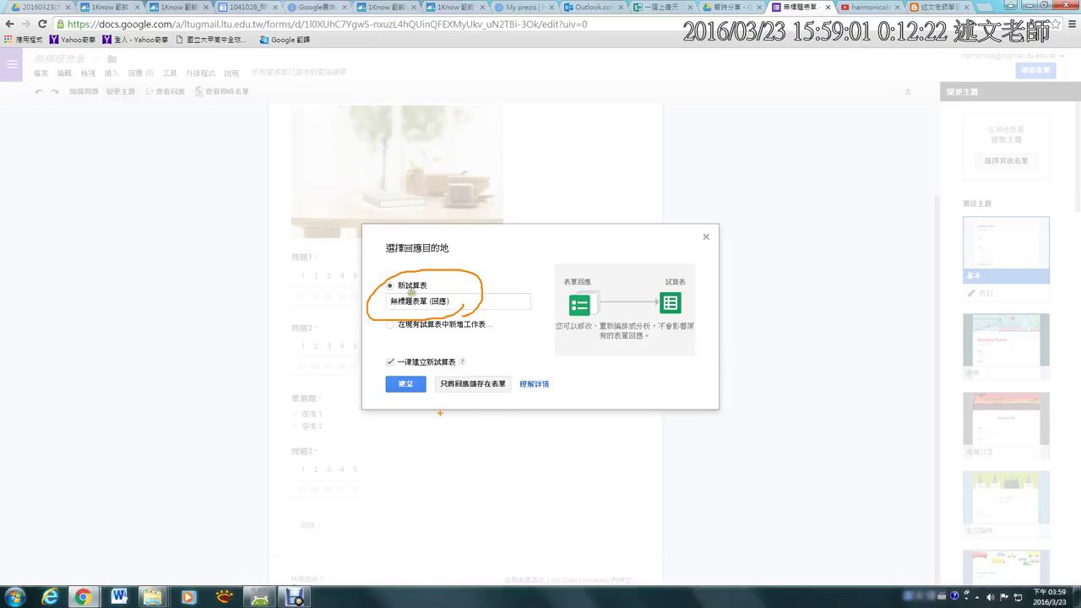
key("Escape")
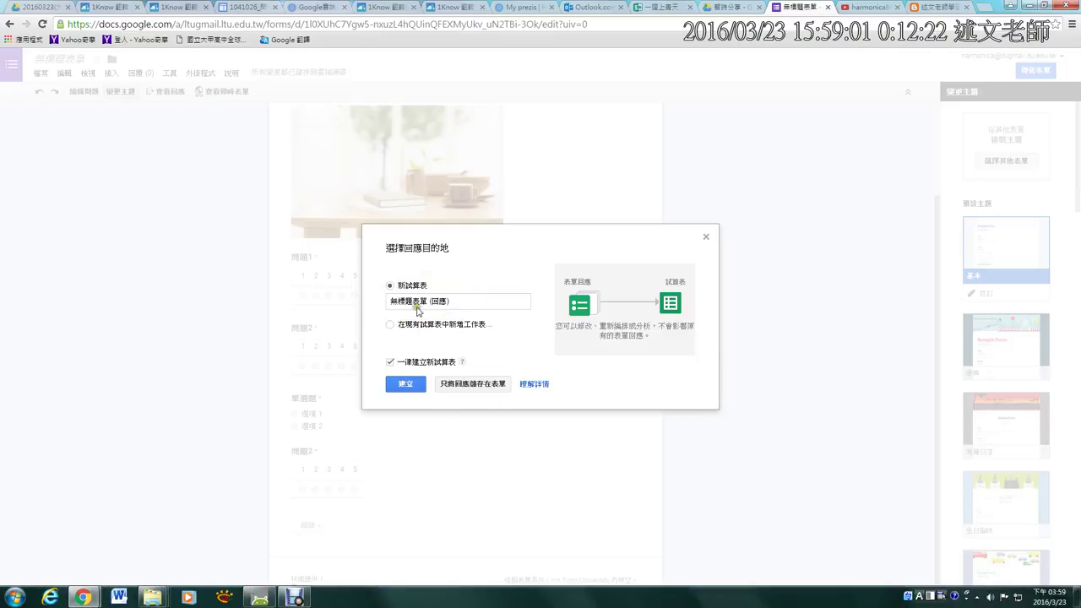
left_click(706, 237)
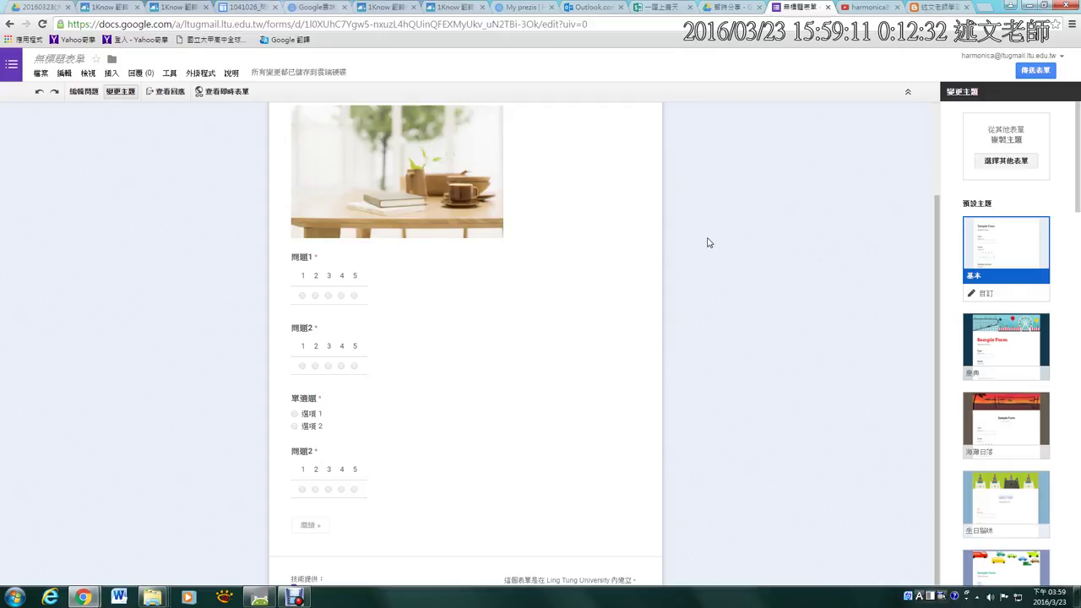
Close the form, switch to the 暫時分享 folder in Google Drive, and make a copy of 無標題表單.
left_click(807, 10)
left_click(727, 9)
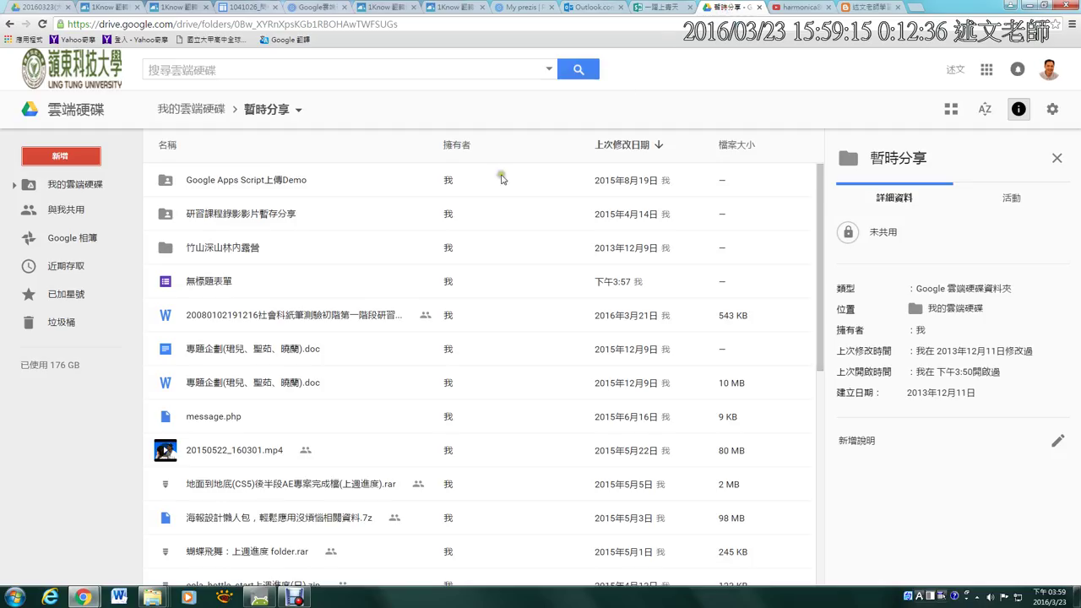
left_click(219, 283)
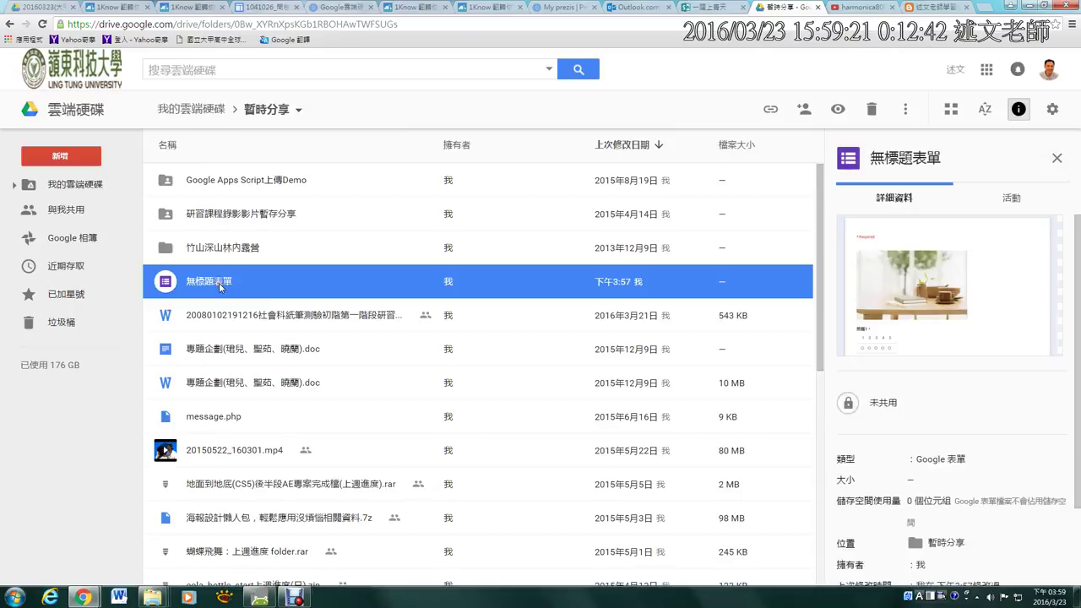
right_click(219, 282)
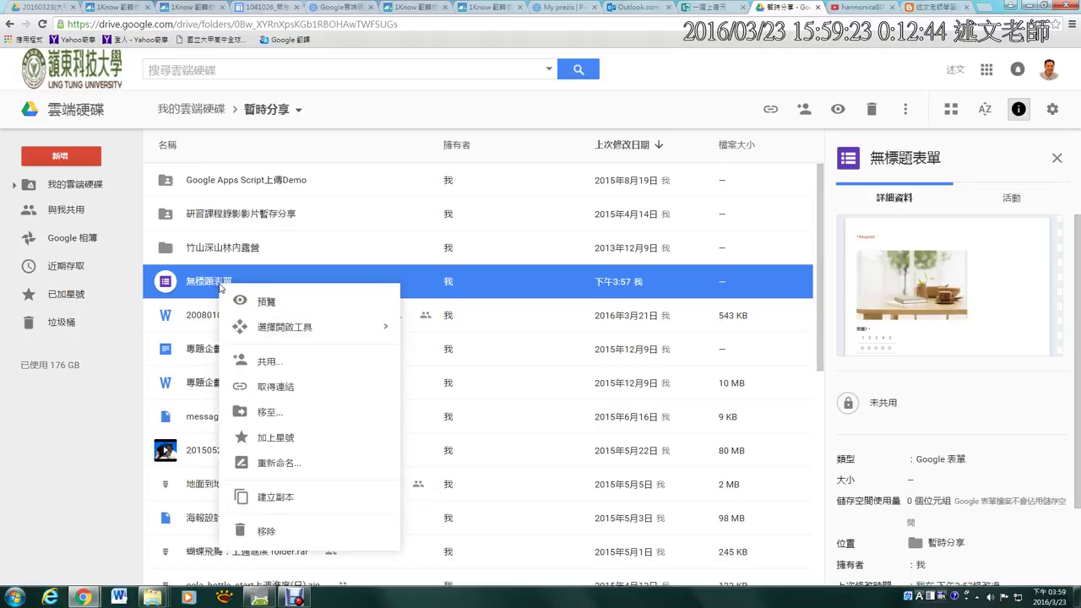
left_click(314, 498)
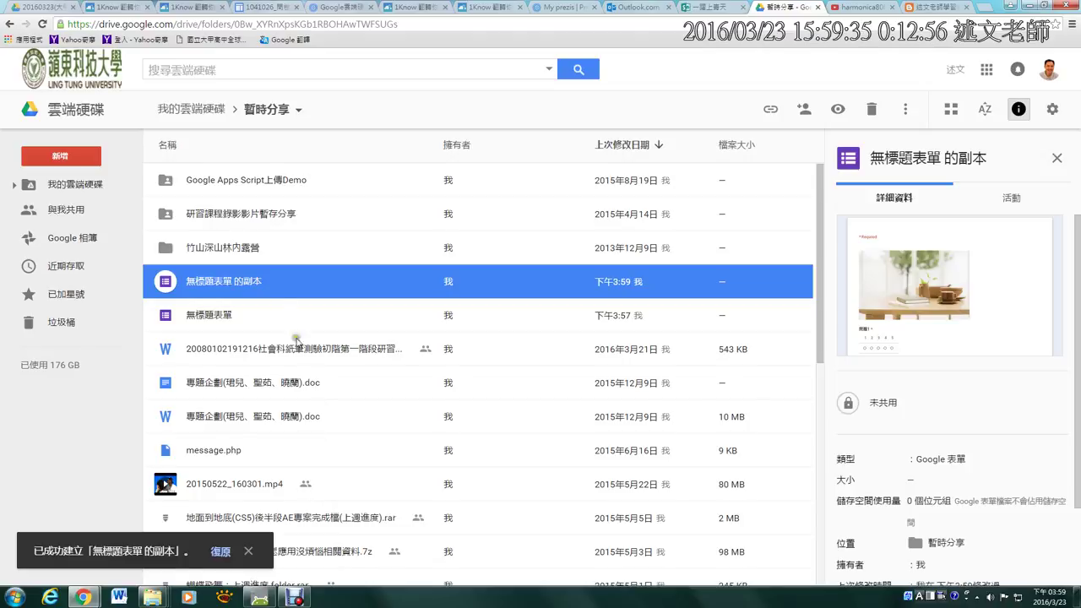
Open 無標題表單 的副本, compare the new-spreadsheet and existing-spreadsheet response destinations, and cancel the change.
double_click(243, 288)
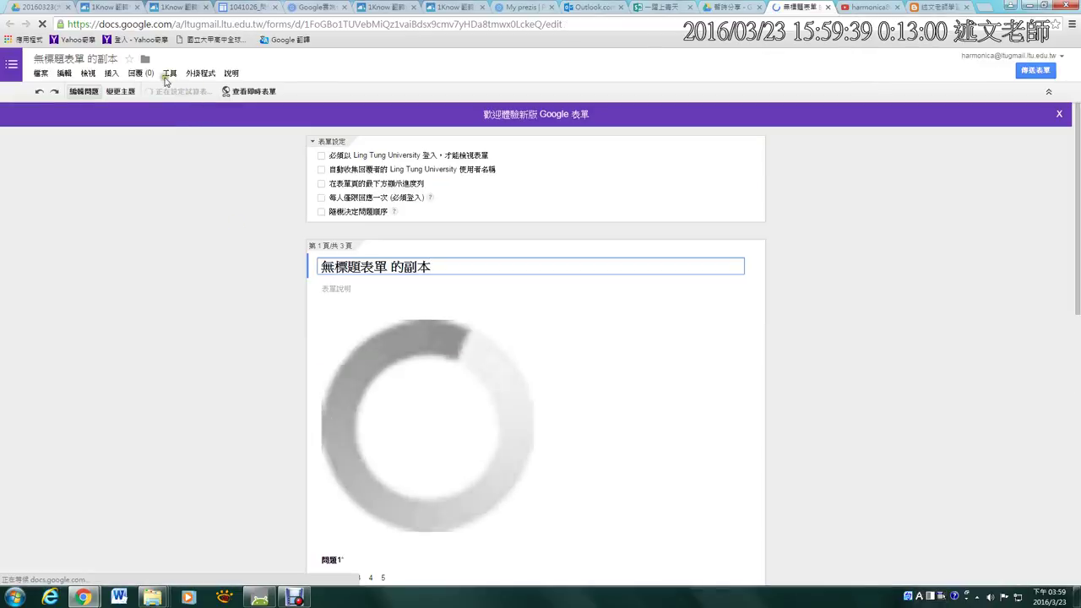
left_click(142, 73)
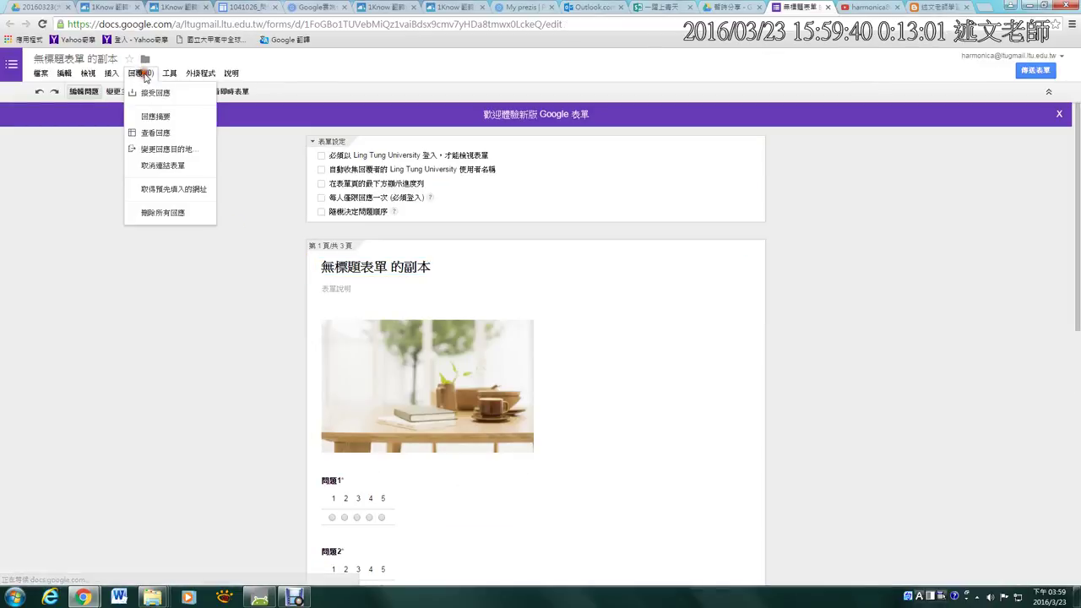
left_click(179, 151)
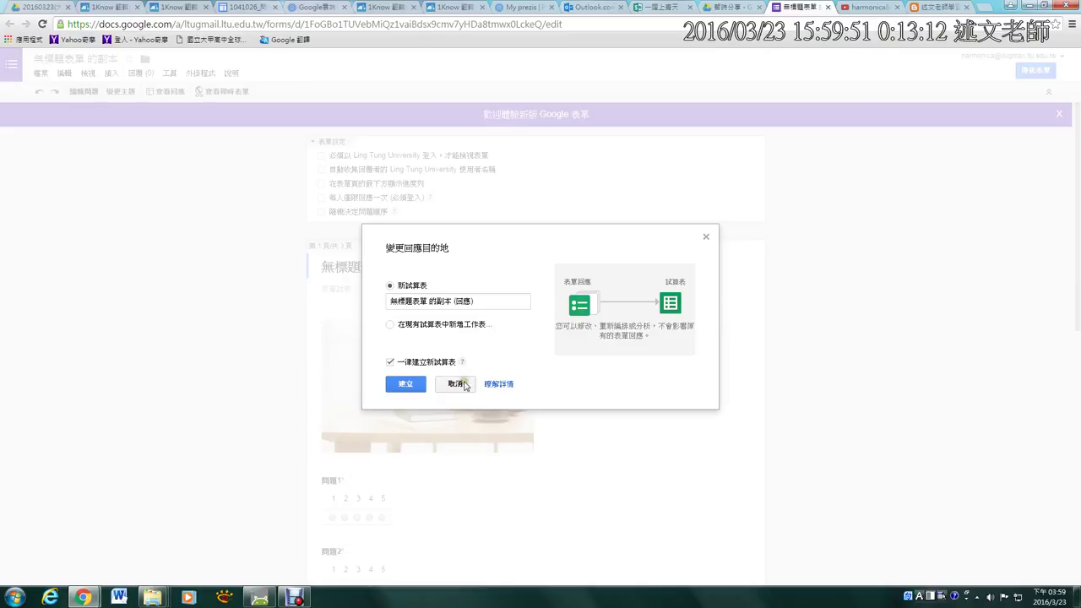
left_click(413, 286)
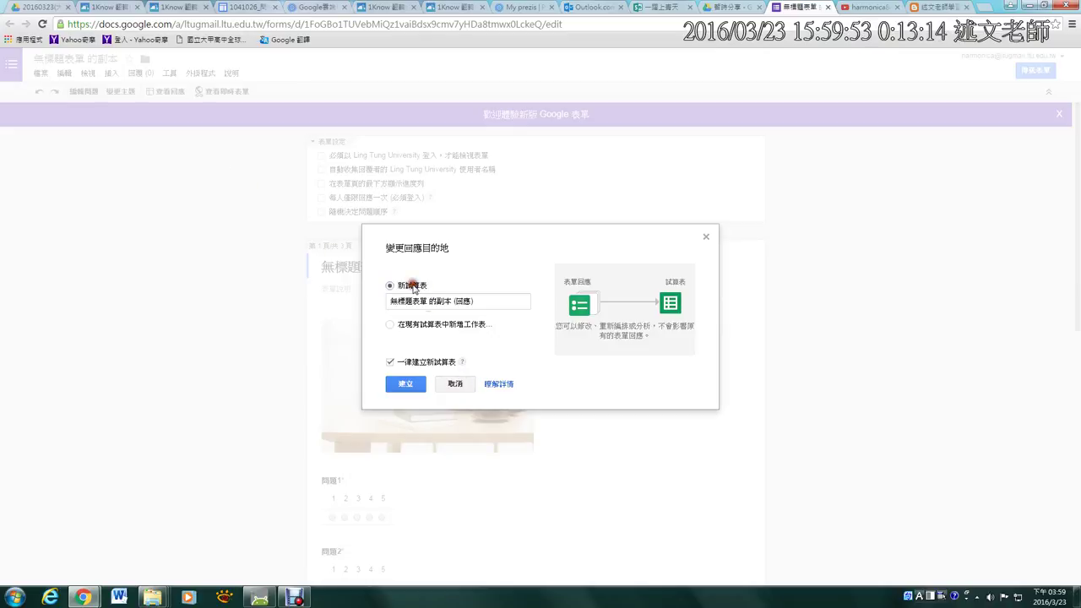
left_click(414, 326)
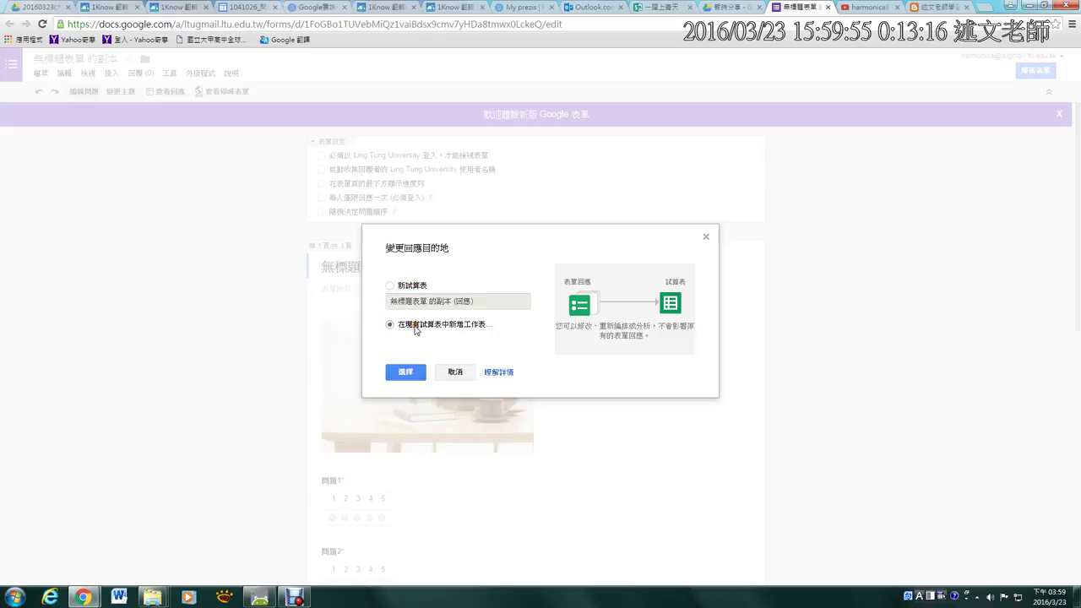
left_click(456, 372)
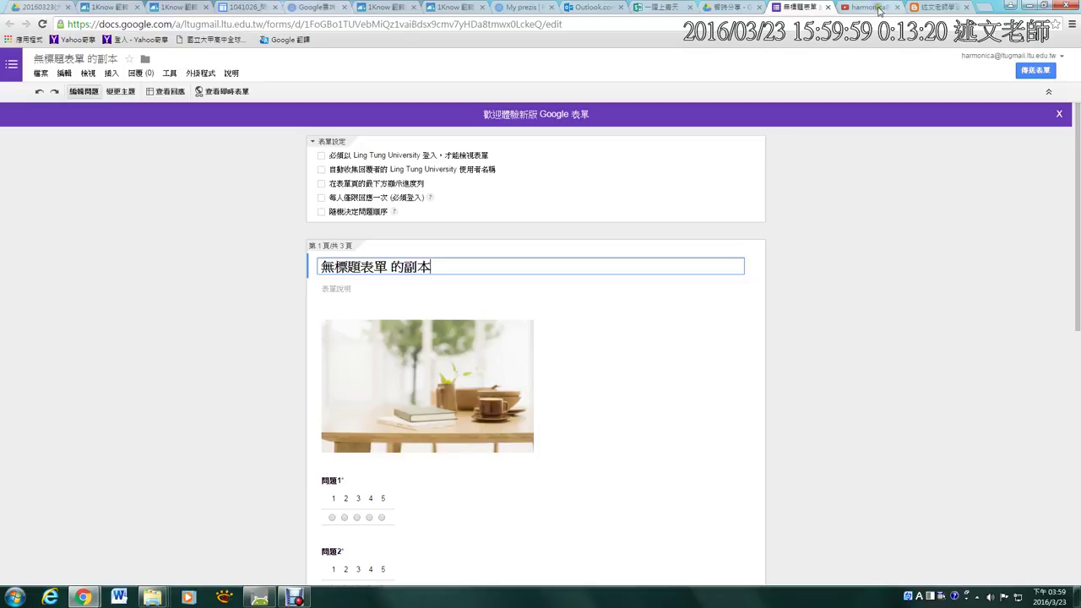